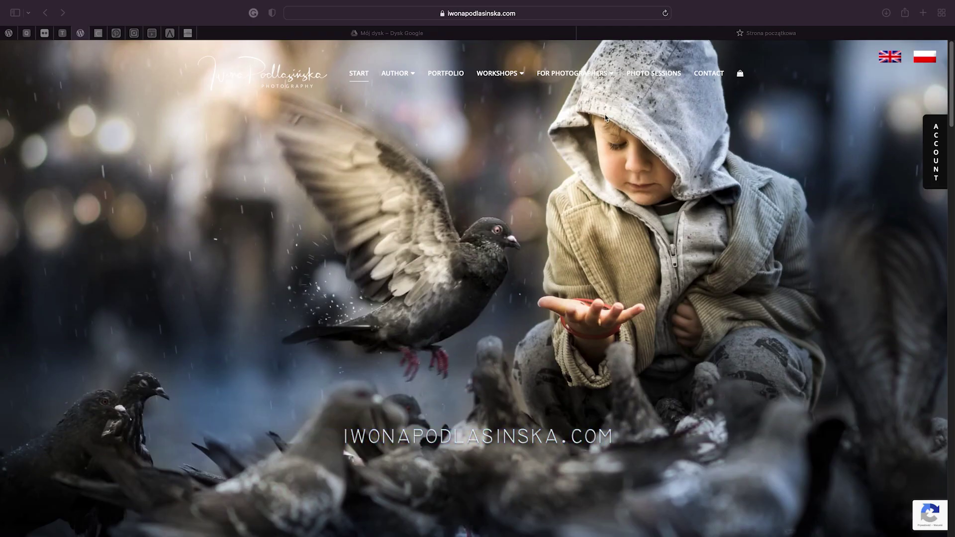
# Go to For Photographers > Editing Resources and scroll down to the Birds Overlays card
pyautogui.moveTo(592, 75)
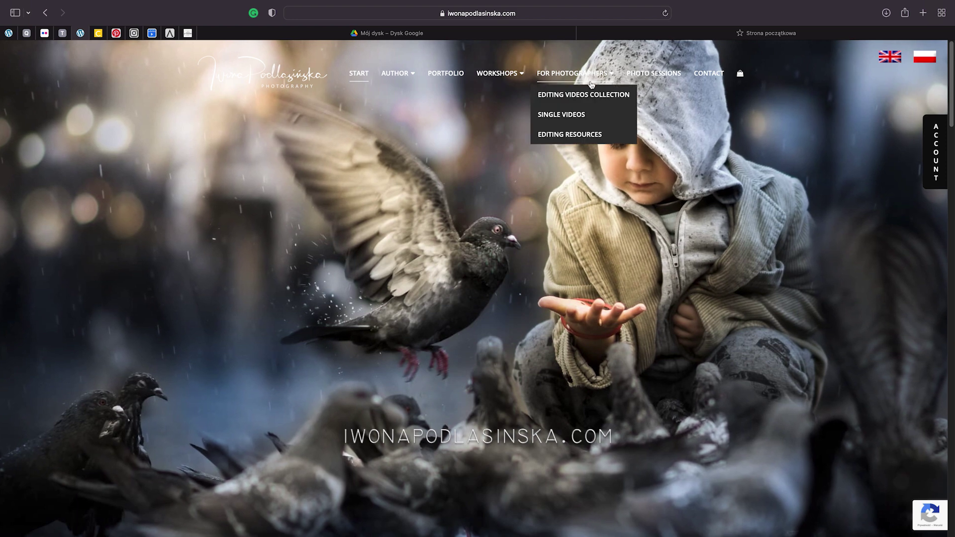
pyautogui.click(576, 133)
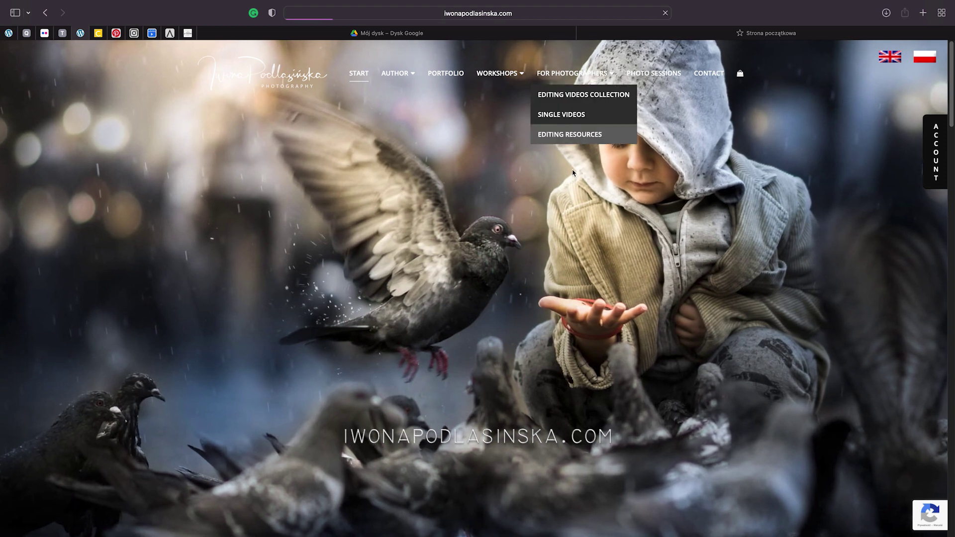
pyautogui.scroll(-10, 523, 192)
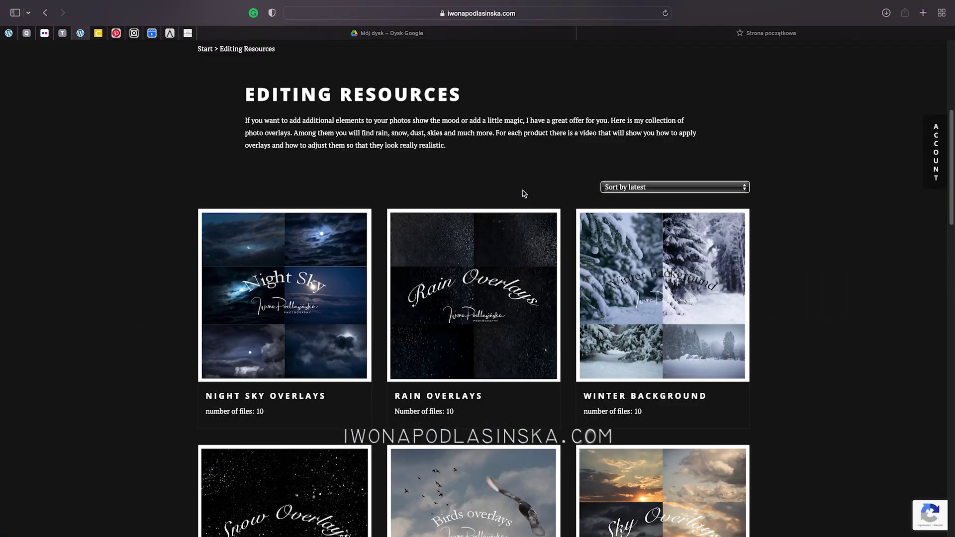
pyautogui.scroll(-2, 524, 194)
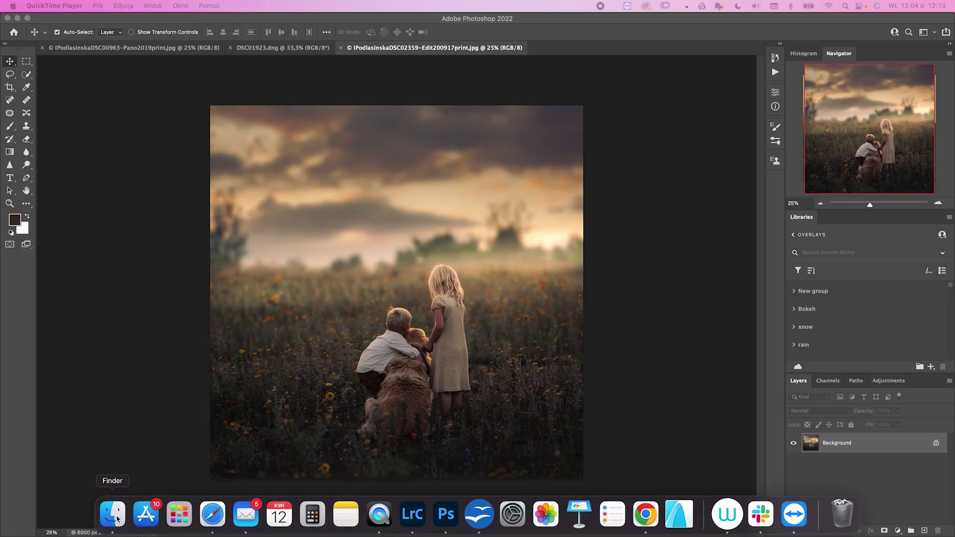
pyautogui.click(118, 517)
pyautogui.click(613, 231)
pyautogui.doubleClick(613, 230)
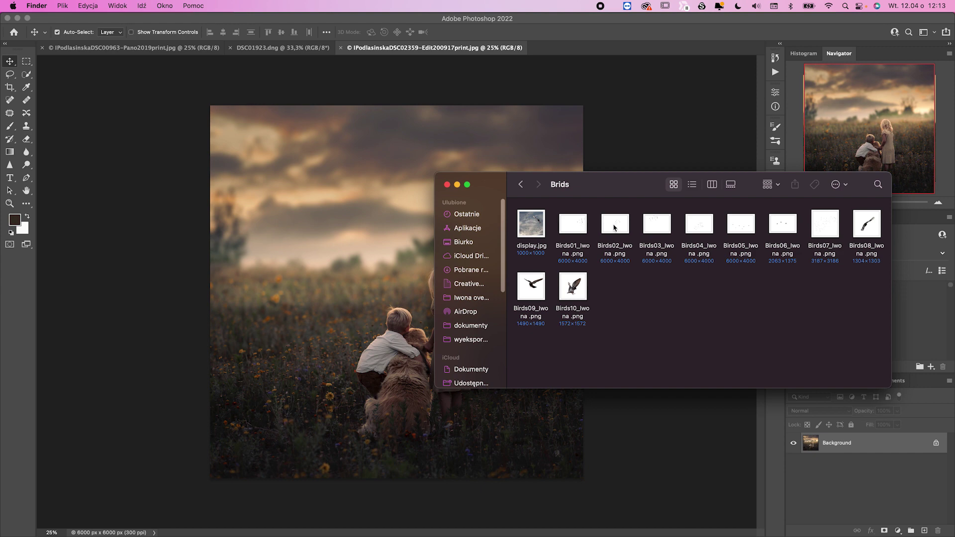
pyautogui.moveTo(615, 227); pyautogui.dragTo(413, 225)
pyautogui.moveTo(431, 278); pyautogui.dragTo(343, 197)
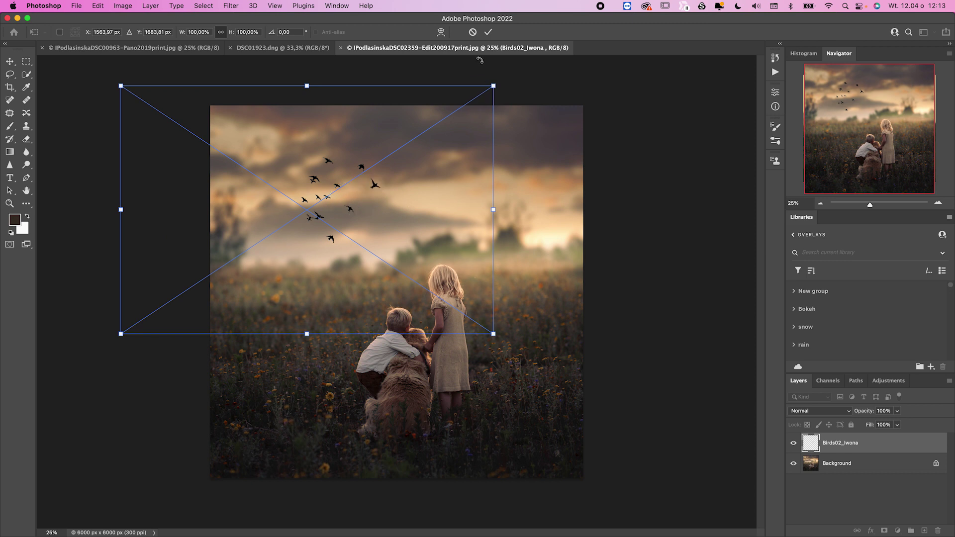
pyautogui.click(488, 32)
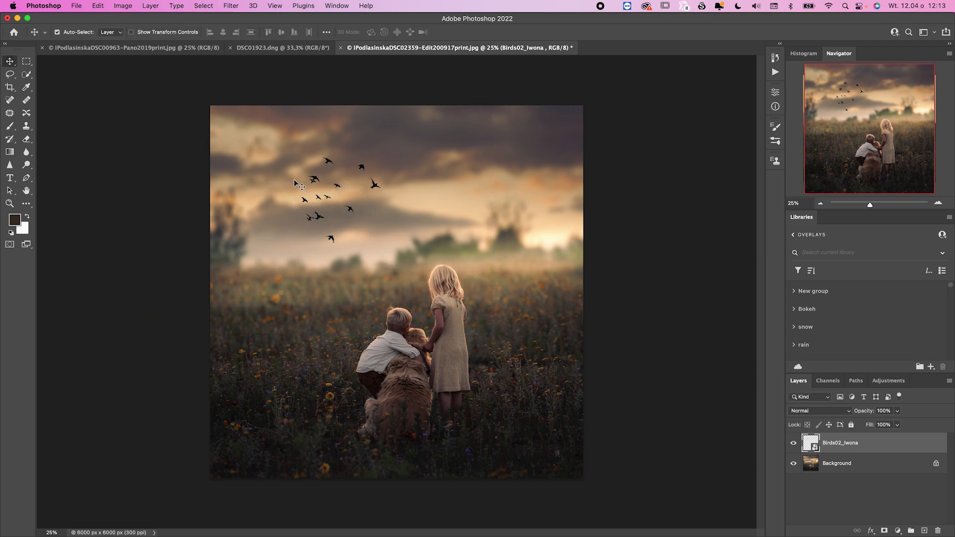
pyautogui.click(320, 185)
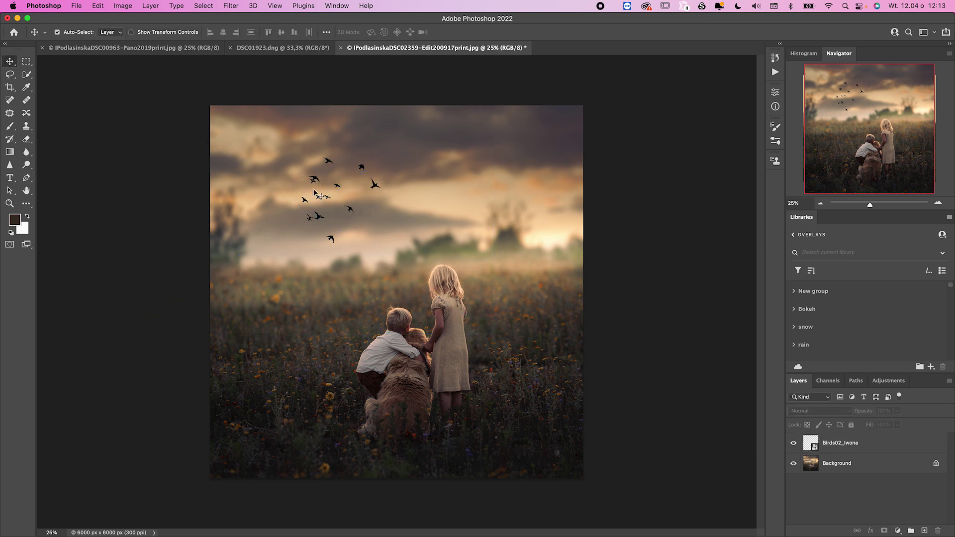
pyautogui.click(318, 185)
pyautogui.press('Delete')
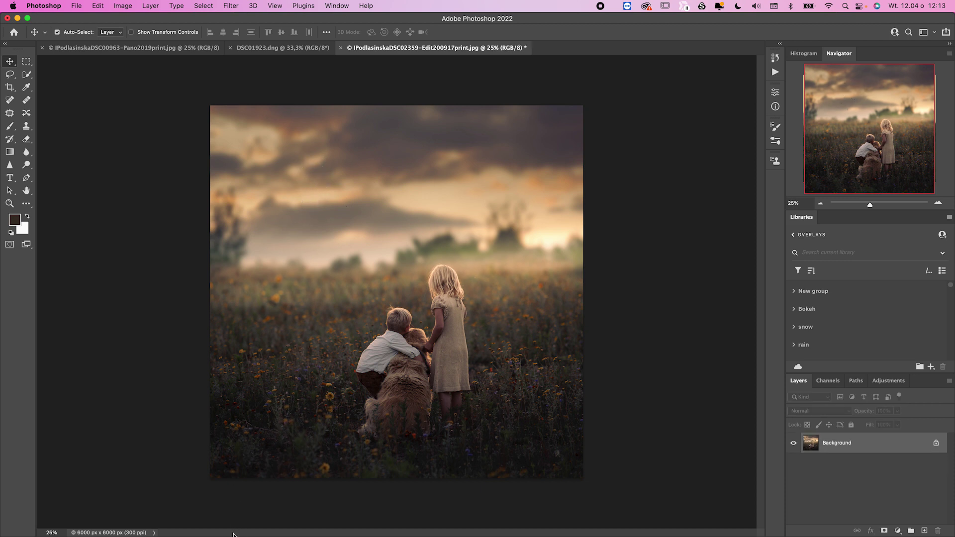
# Place the Birds04 overlay from the Brids folder into the upper-left sky and commit it
pyautogui.click(113, 514)
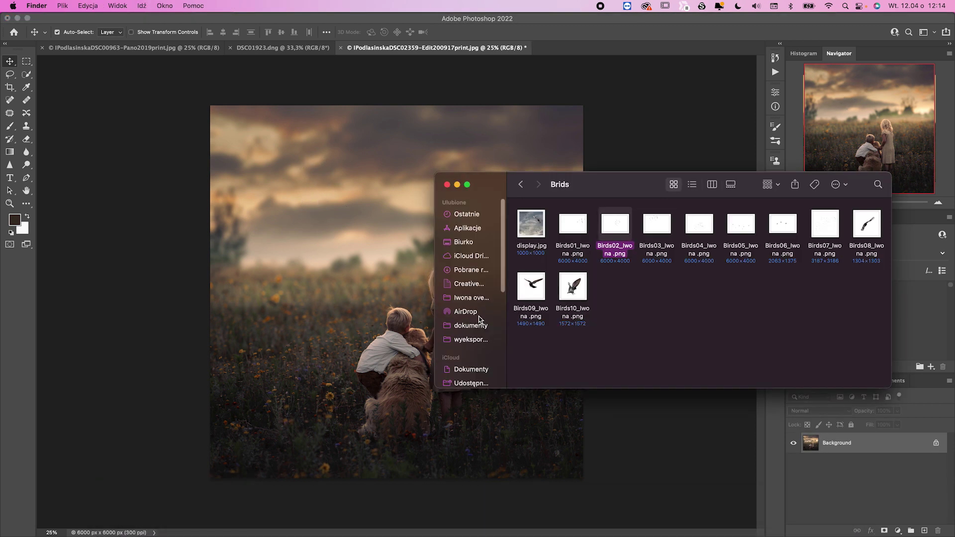
pyautogui.moveTo(699, 222); pyautogui.dragTo(378, 206)
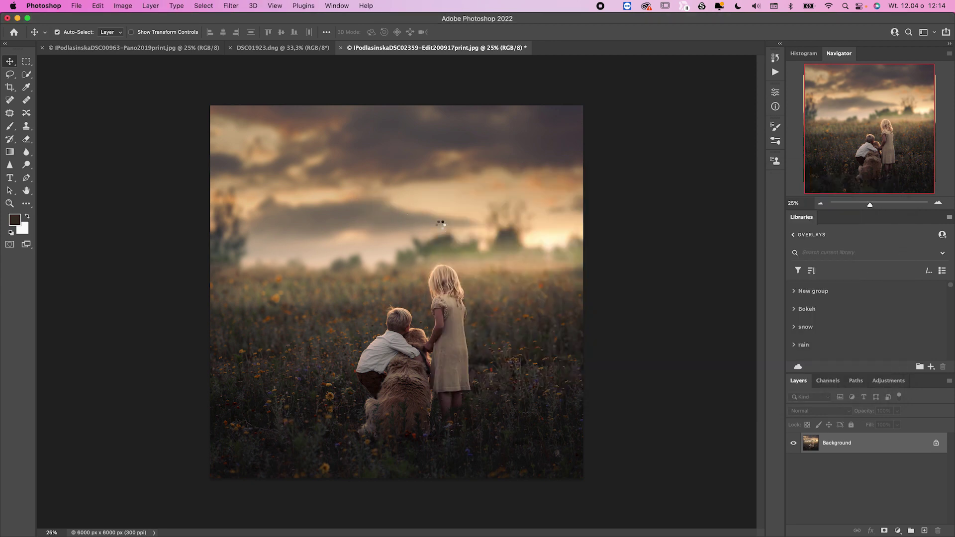
pyautogui.moveTo(444, 261); pyautogui.dragTo(395, 138)
pyautogui.click(488, 31)
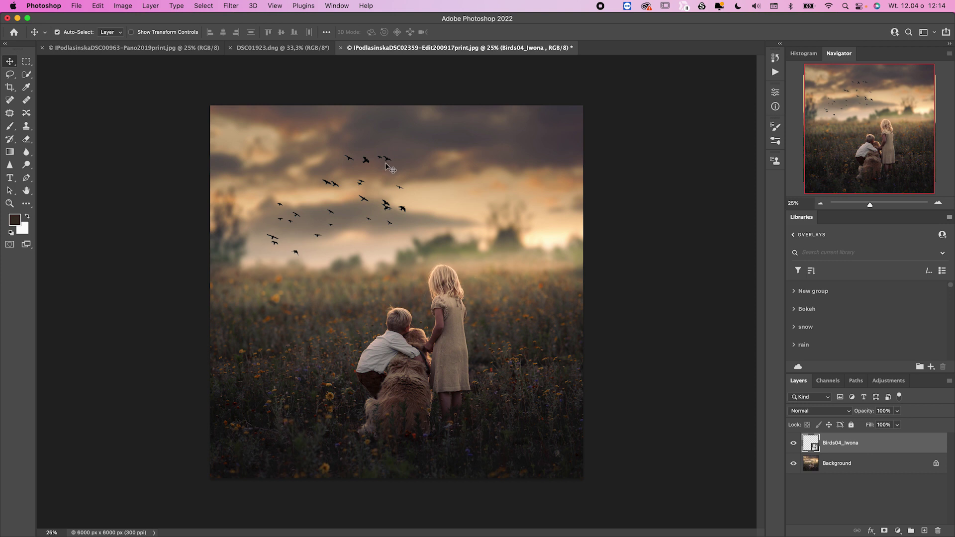
pyautogui.moveTo(367, 179)
pyautogui.mouseDown()
pyautogui.moveTo(367, 145)
pyautogui.moveTo(366, 160)
pyautogui.mouseUp()
# Set the birds layer's blend mode to Multiply and move the flock higher
pyautogui.click(812, 412)
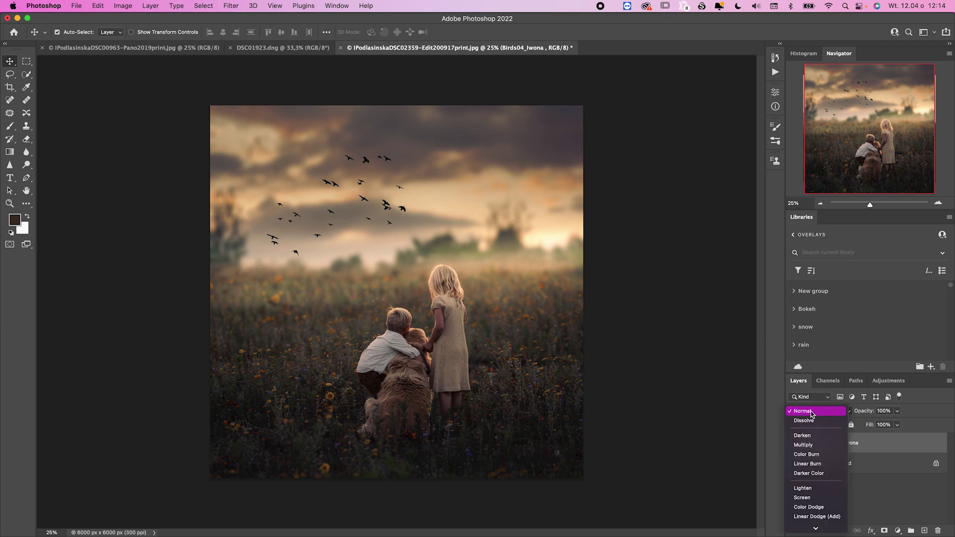
pyautogui.click(805, 445)
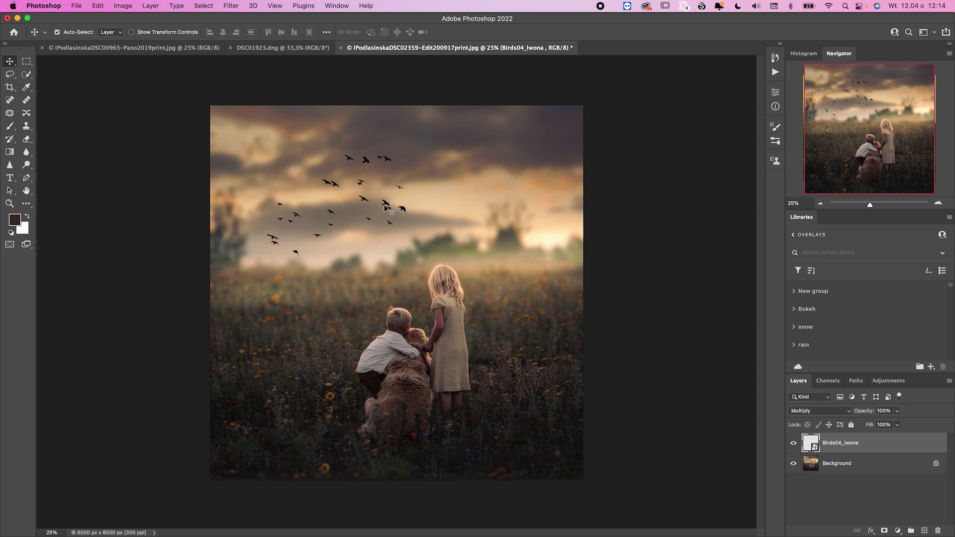
pyautogui.moveTo(386, 205); pyautogui.dragTo(386, 187)
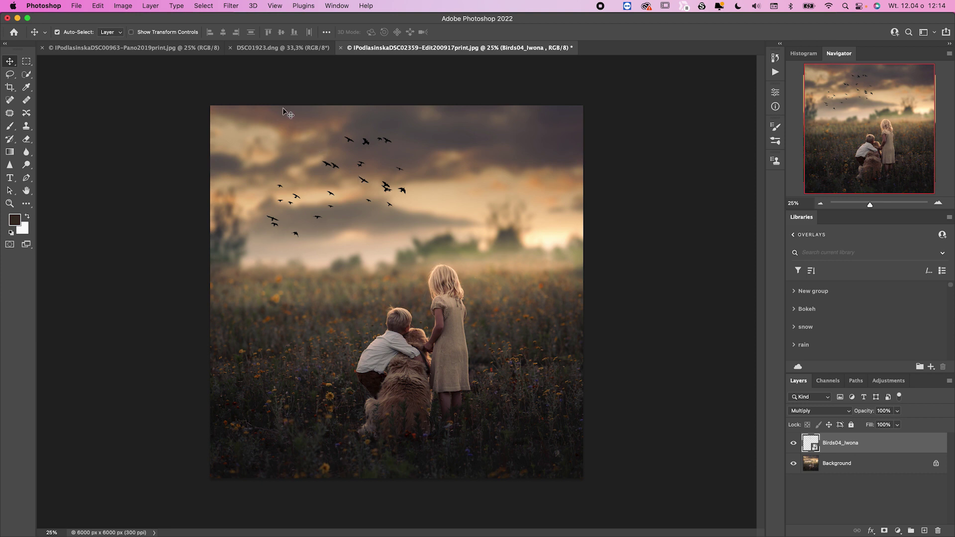
pyautogui.click(230, 7)
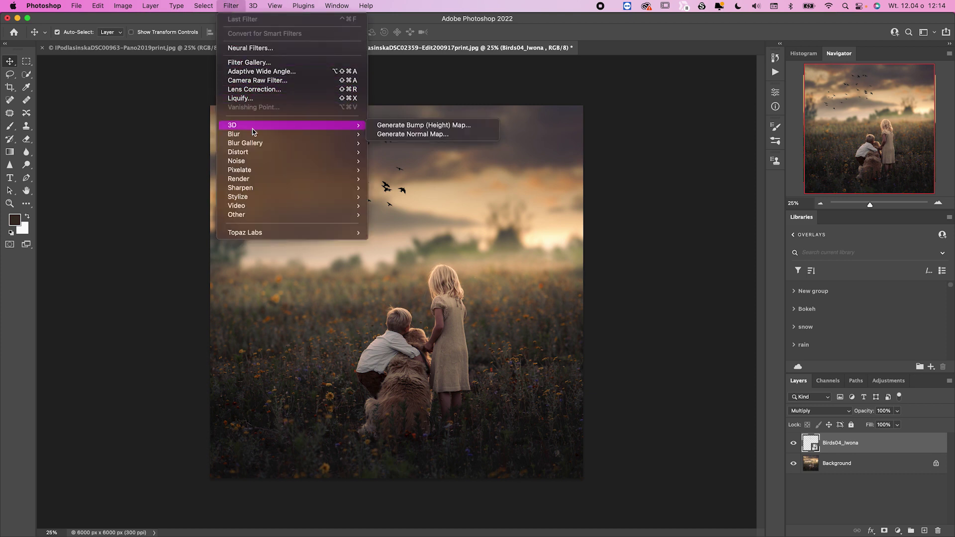
# Apply a Gaussian Blur with radius 8,9 to the bird flock
pyautogui.moveTo(241, 135)
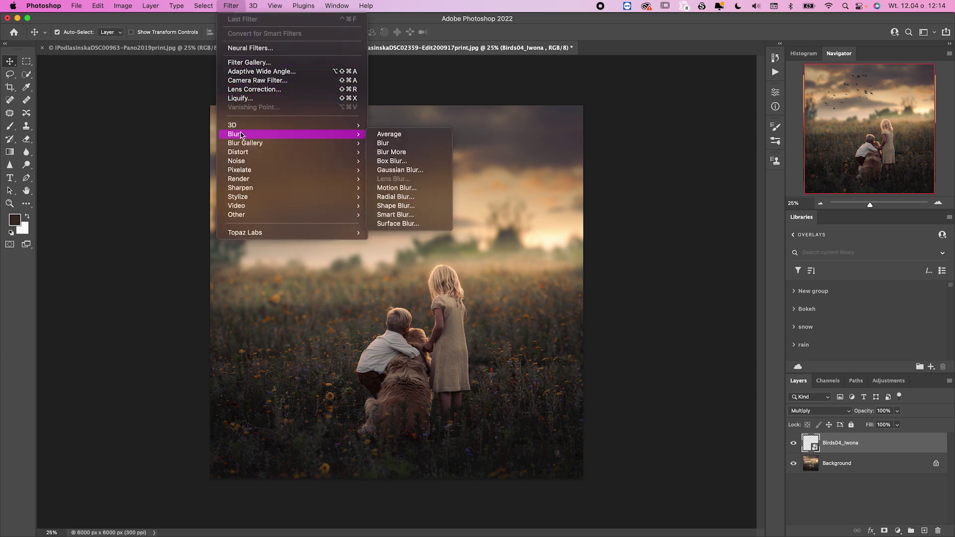
pyautogui.click(403, 169)
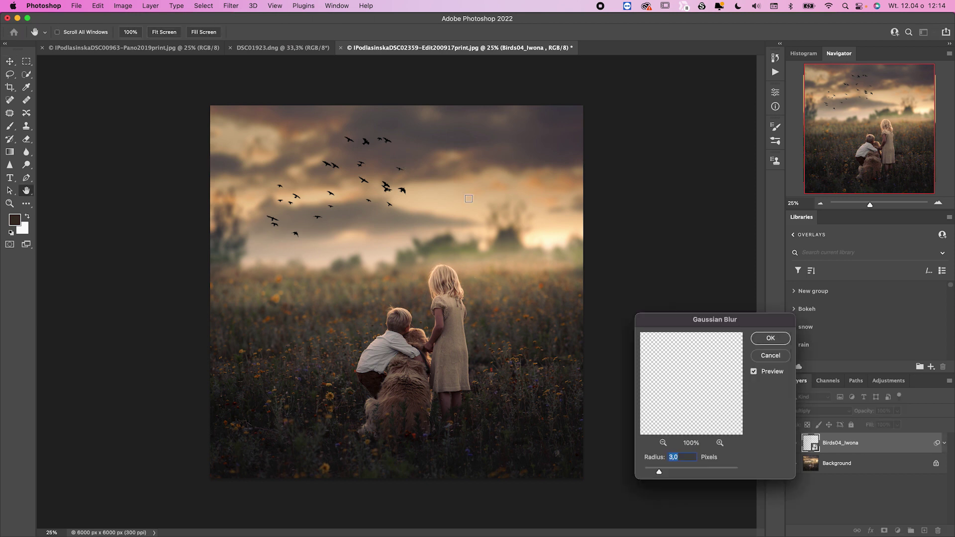
pyautogui.click(677, 473)
pyautogui.moveTo(677, 474); pyautogui.dragTo(678, 472)
pyautogui.click(773, 336)
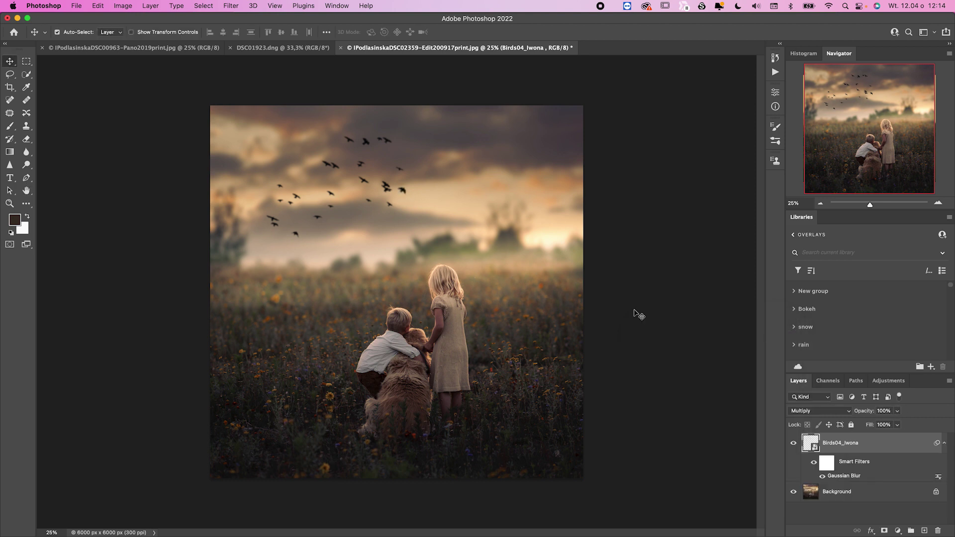
# Lower the birds layer opacity to 64%
pyautogui.click(897, 411)
pyautogui.moveTo(900, 423); pyautogui.dragTo(881, 423)
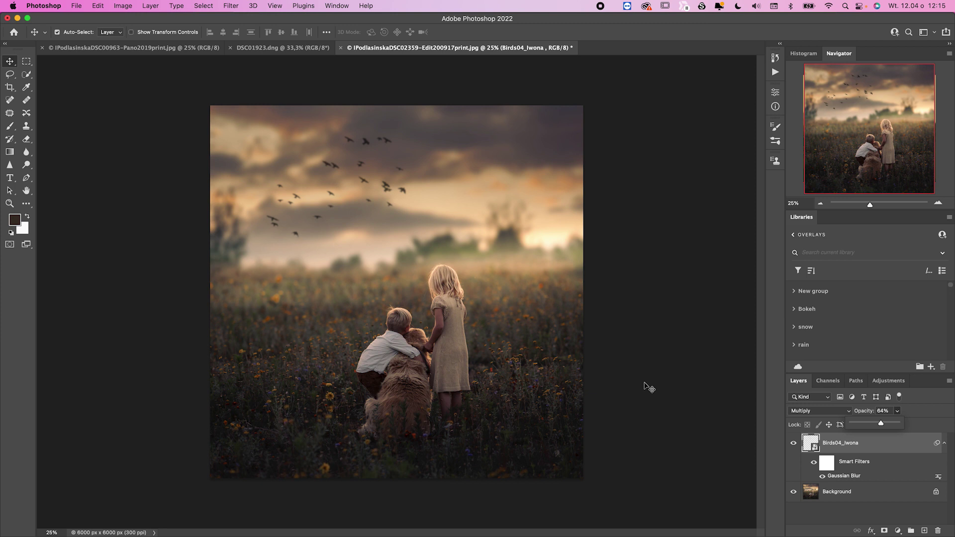
pyautogui.click(279, 54)
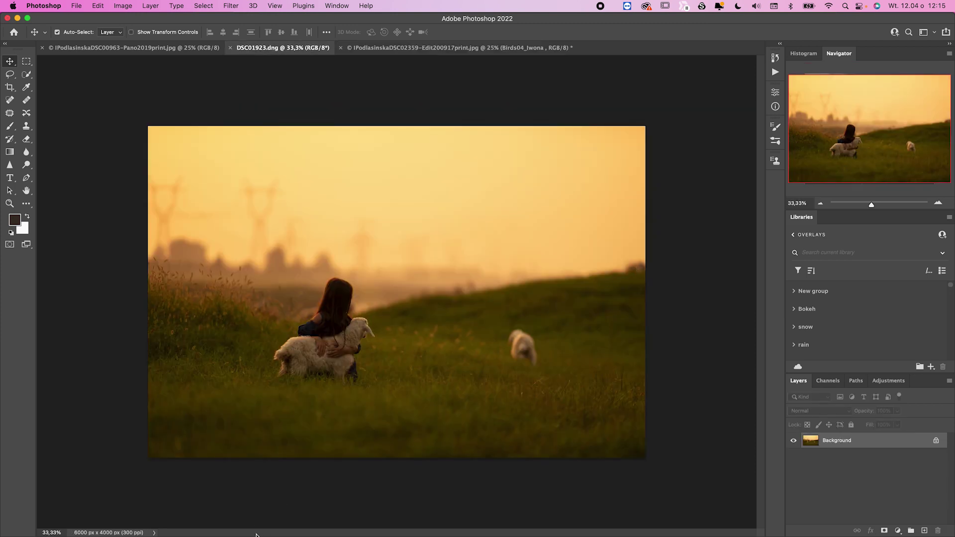
# Place Birds03 in the girl-and-lamb photo, flip it horizontally, shift it left, and commit
pyautogui.click(110, 517)
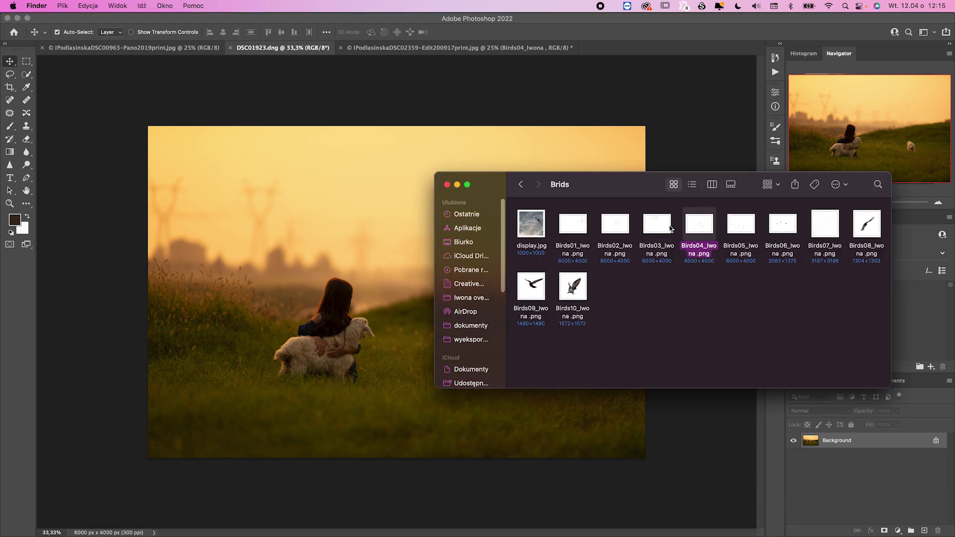
pyautogui.moveTo(657, 224); pyautogui.dragTo(552, 249)
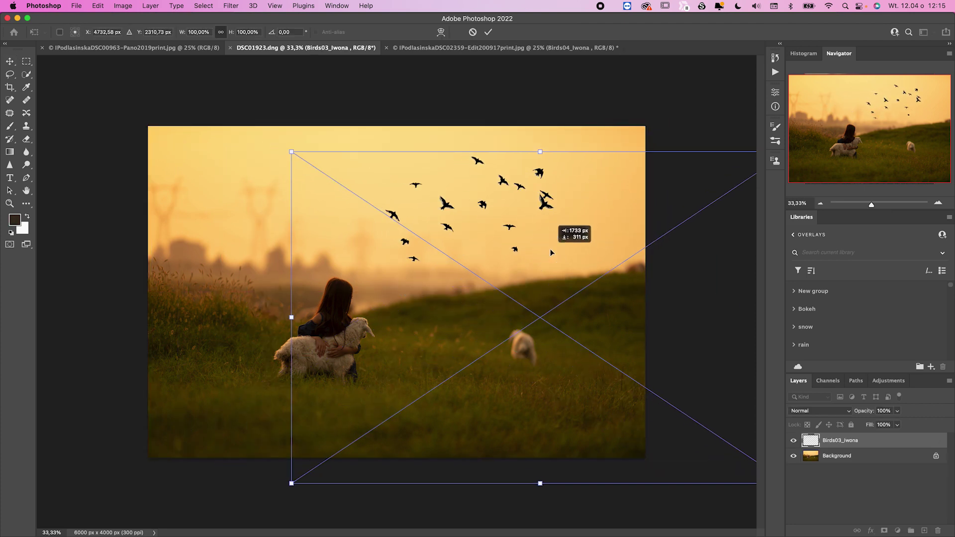
pyautogui.rightClick(456, 210)
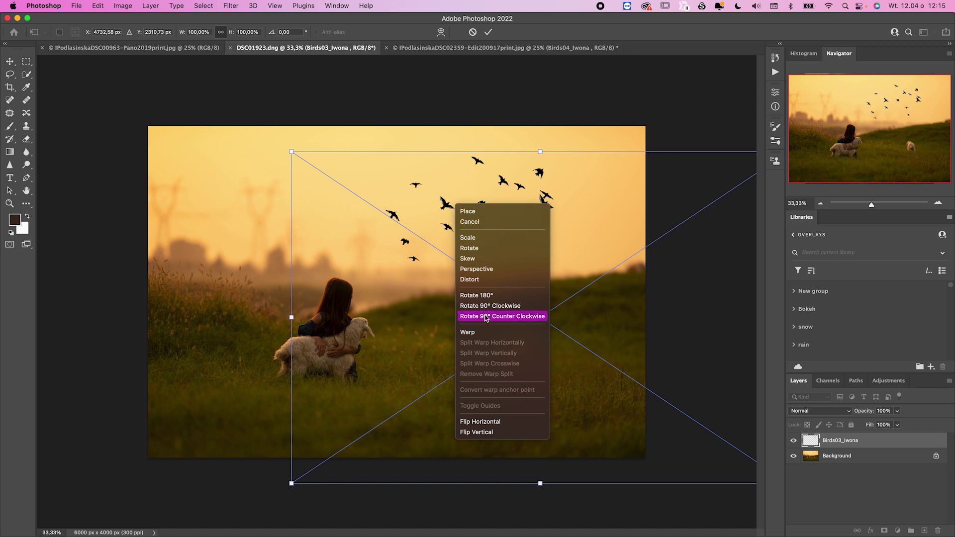
pyautogui.click(473, 423)
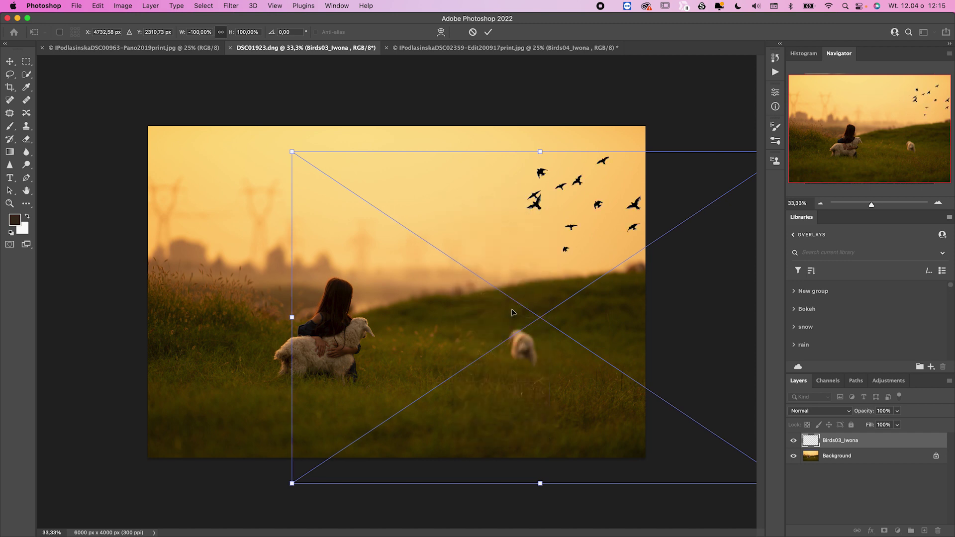
pyautogui.moveTo(539, 251); pyautogui.dragTo(479, 252)
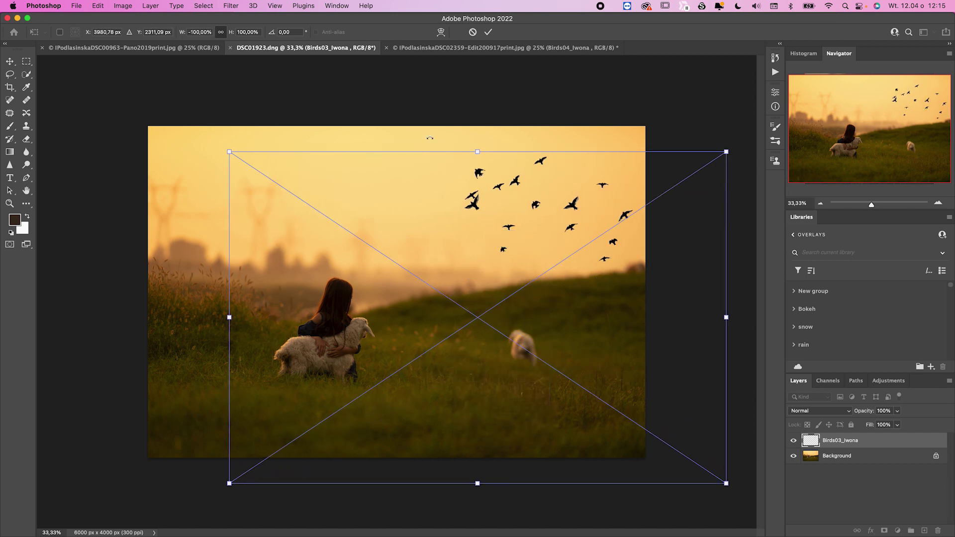
pyautogui.moveTo(481, 181); pyautogui.dragTo(456, 181)
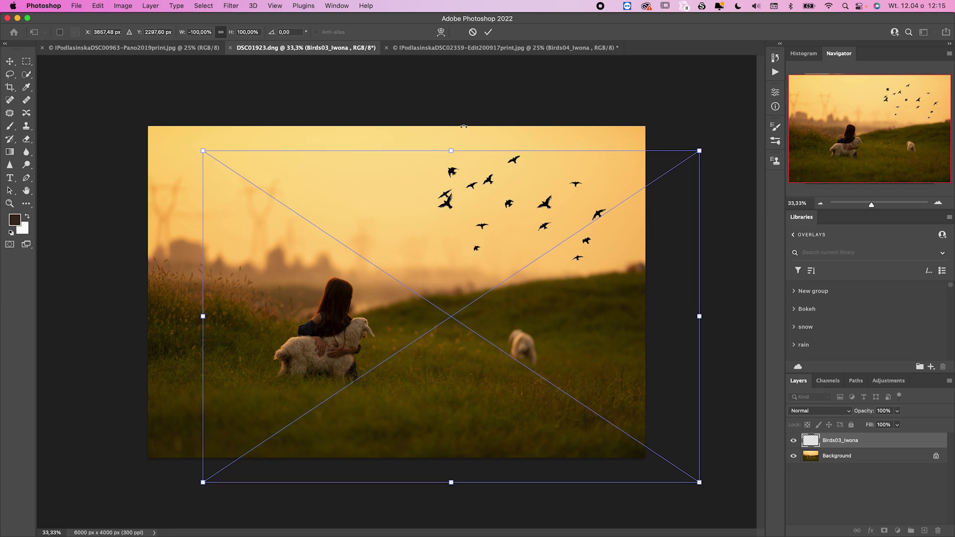
pyautogui.click(488, 32)
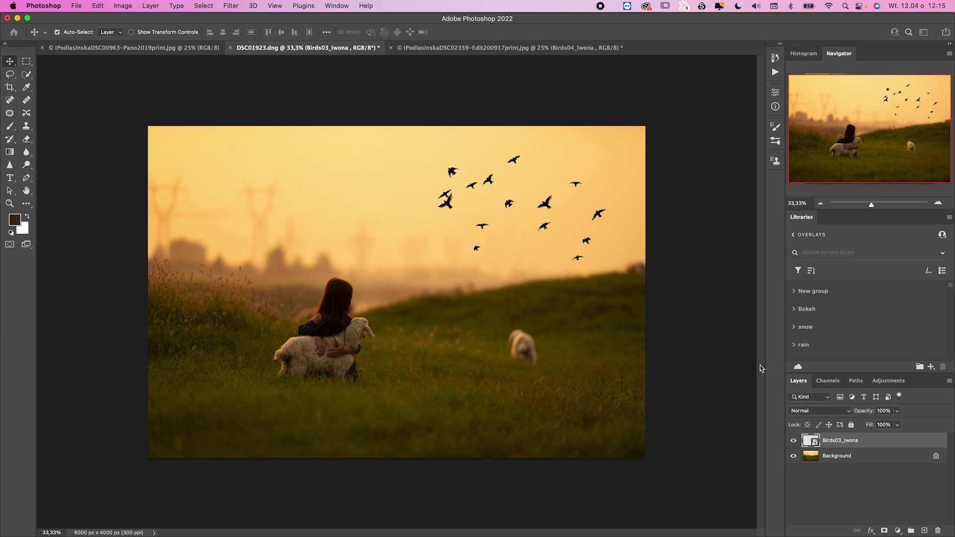
# Set Birds03_Iwona to Multiply, apply an 8,9-pixel Gaussian Blur, and add a layer mask
pyautogui.click(806, 411)
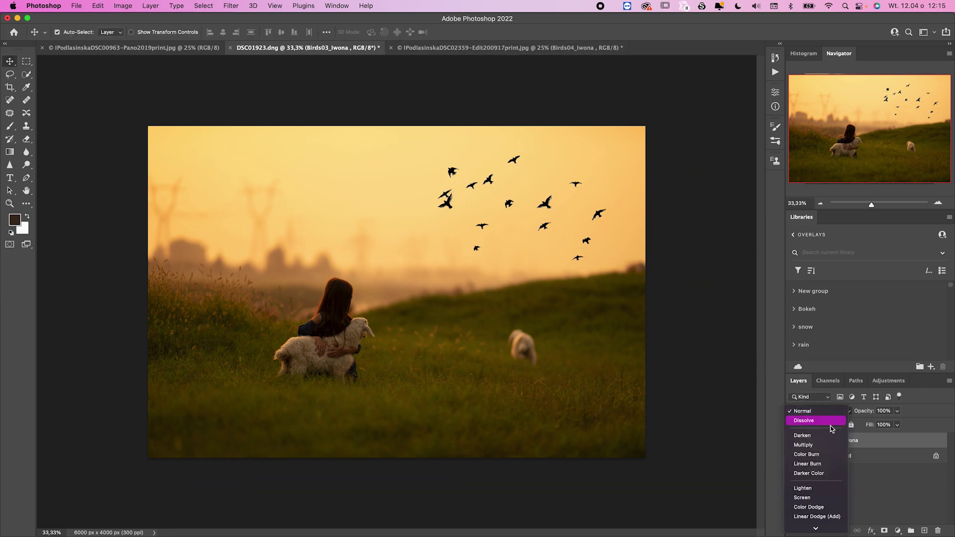
pyautogui.click(810, 445)
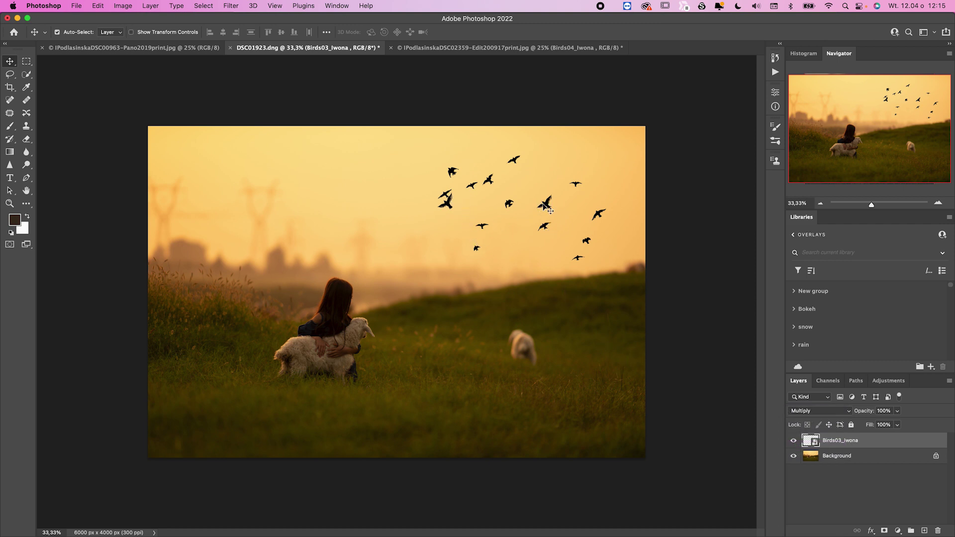
pyautogui.click(231, 5)
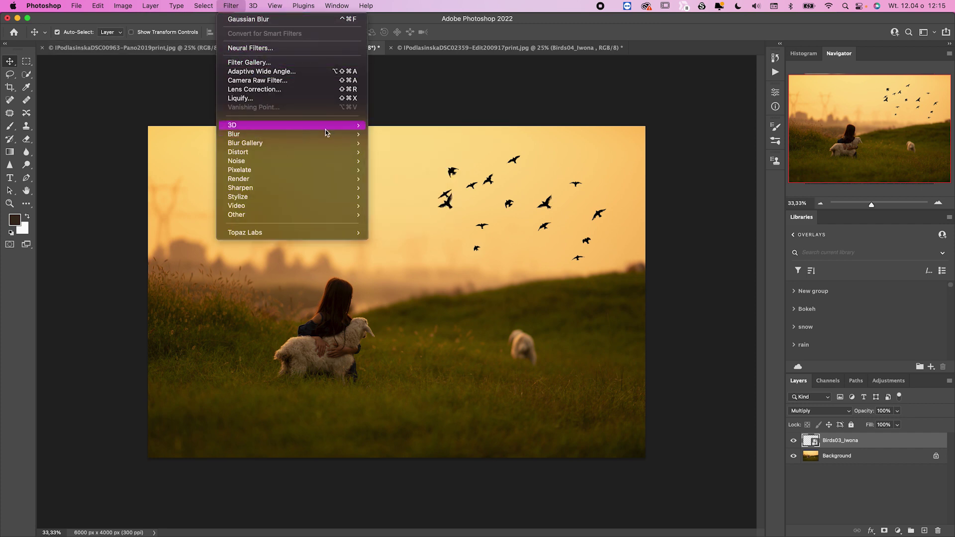
pyautogui.moveTo(262, 134)
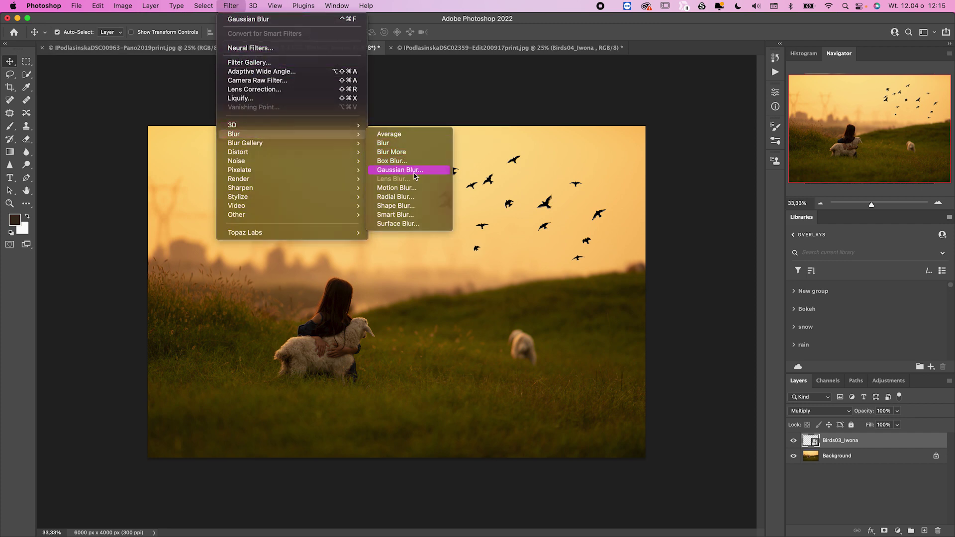
pyautogui.click(413, 170)
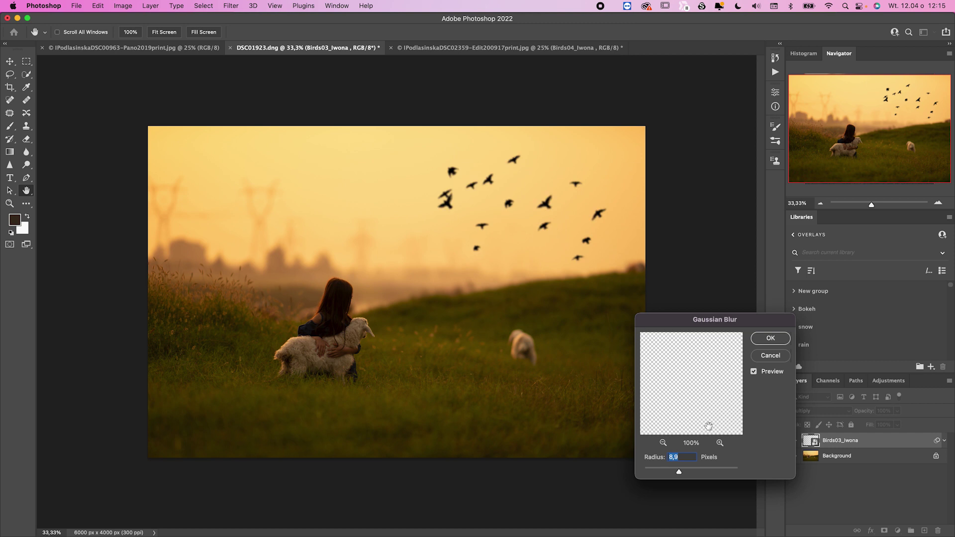
pyautogui.click(770, 339)
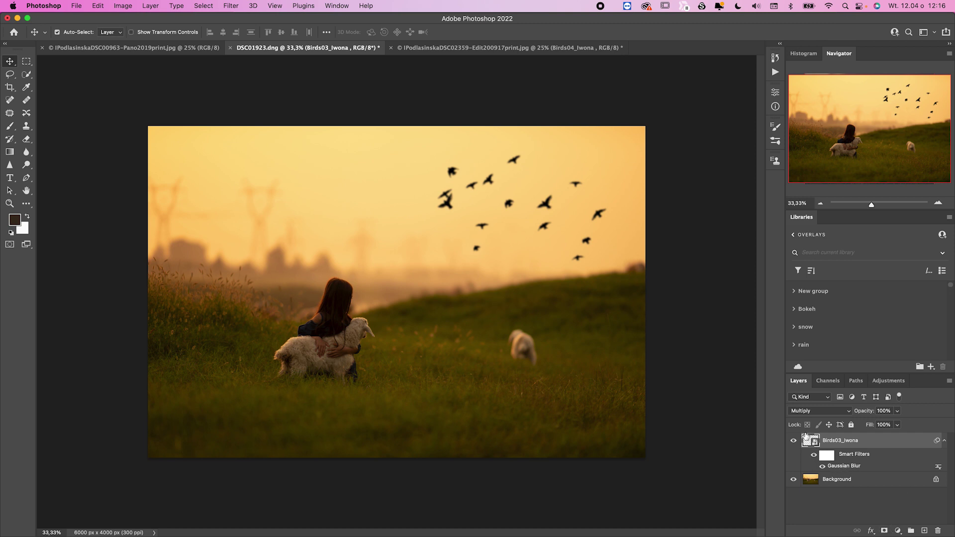
pyautogui.click(884, 531)
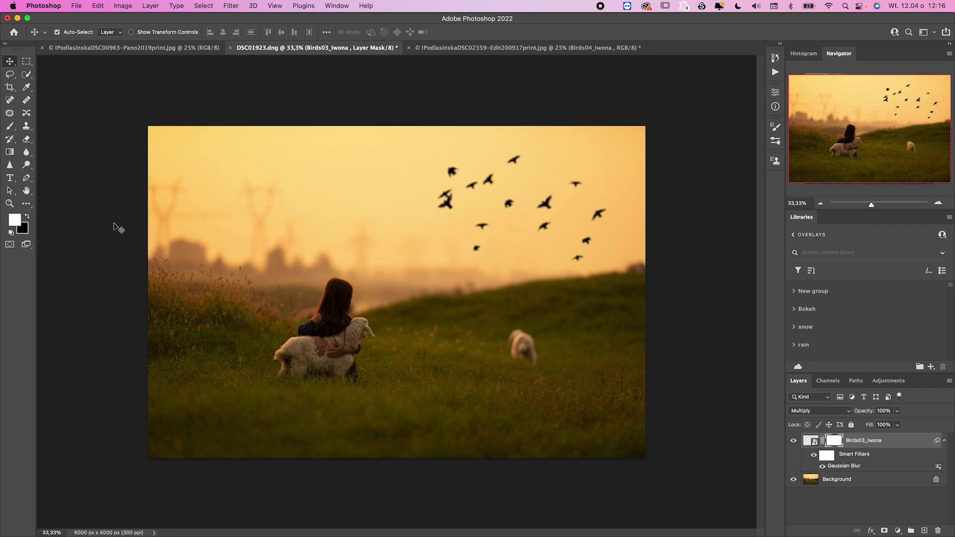
# Paint black on the mask with a smaller brush at 50% flow to hide several birds
pyautogui.click(10, 127)
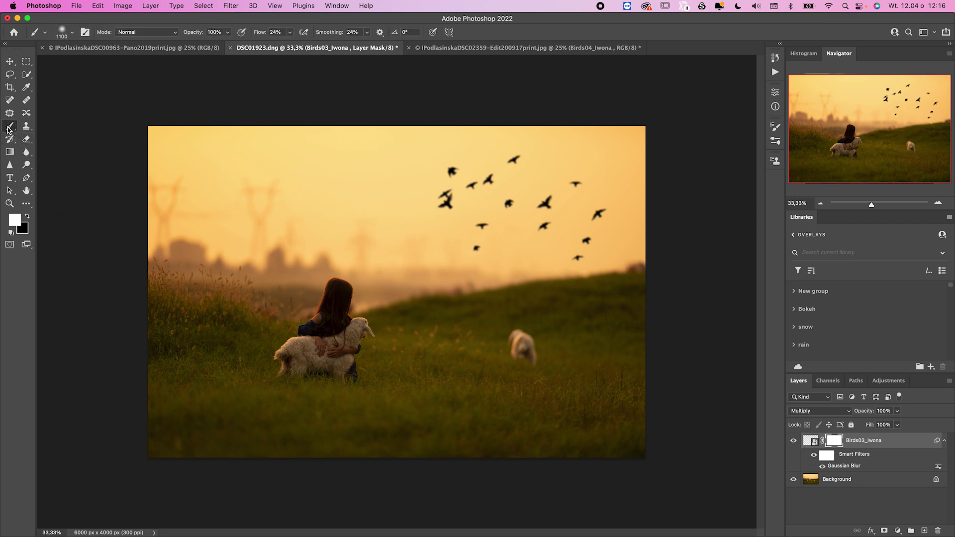
pyautogui.click(27, 216)
pyautogui.press('[')
pyautogui.press('[')
pyautogui.press('[')
pyautogui.press('[')
pyautogui.press('[')
pyautogui.moveTo(470, 231)
pyautogui.mouseDown()
pyautogui.moveTo(485, 224)
pyautogui.moveTo(473, 235)
pyautogui.moveTo(482, 238)
pyautogui.mouseUp()
pyautogui.click(291, 32)
pyautogui.moveTo(290, 44); pyautogui.dragTo(302, 44)
pyautogui.moveTo(565, 191)
pyautogui.mouseDown()
pyautogui.moveTo(547, 204)
pyautogui.moveTo(552, 197)
pyautogui.moveTo(515, 201)
pyautogui.moveTo(491, 225)
pyautogui.moveTo(544, 192)
pyautogui.moveTo(597, 219)
pyautogui.moveTo(581, 265)
pyautogui.moveTo(539, 223)
pyautogui.moveTo(539, 236)
pyautogui.mouseUp()
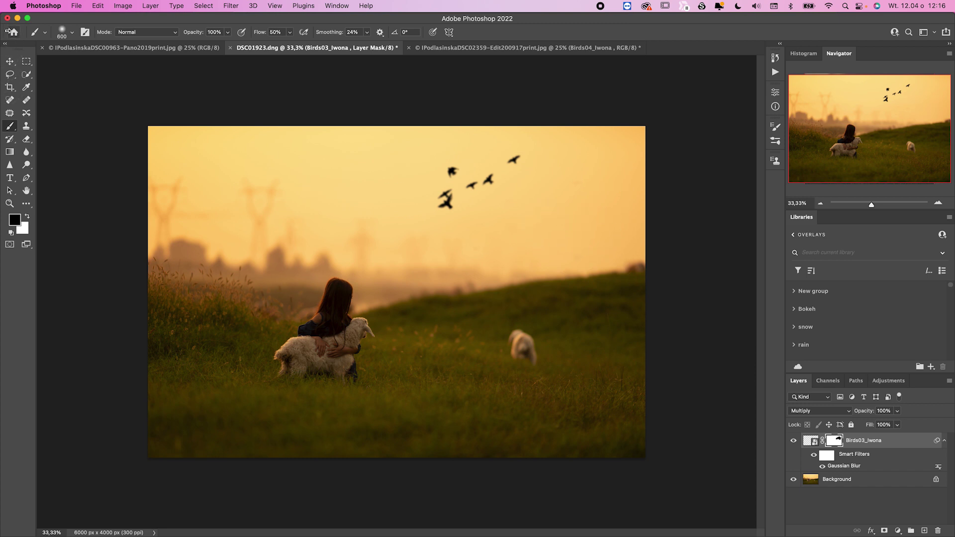
# Move the remaining small group of birds right and slightly lower
pyautogui.click(10, 61)
pyautogui.moveTo(474, 177); pyautogui.dragTo(527, 187)
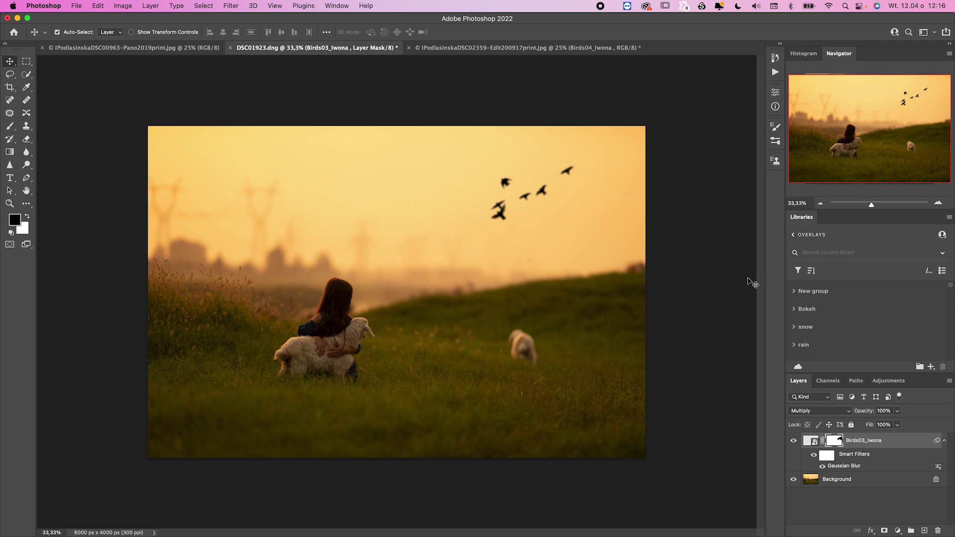
pyautogui.click(99, 48)
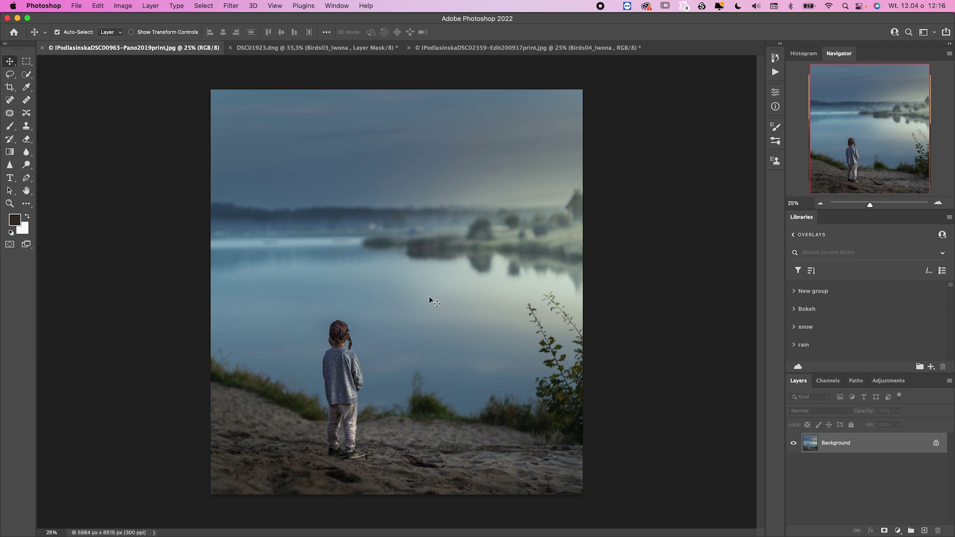
# Drop Birds07_Iwona onto the lake photo, then cancel that placement
pyautogui.moveTo(283, 536)
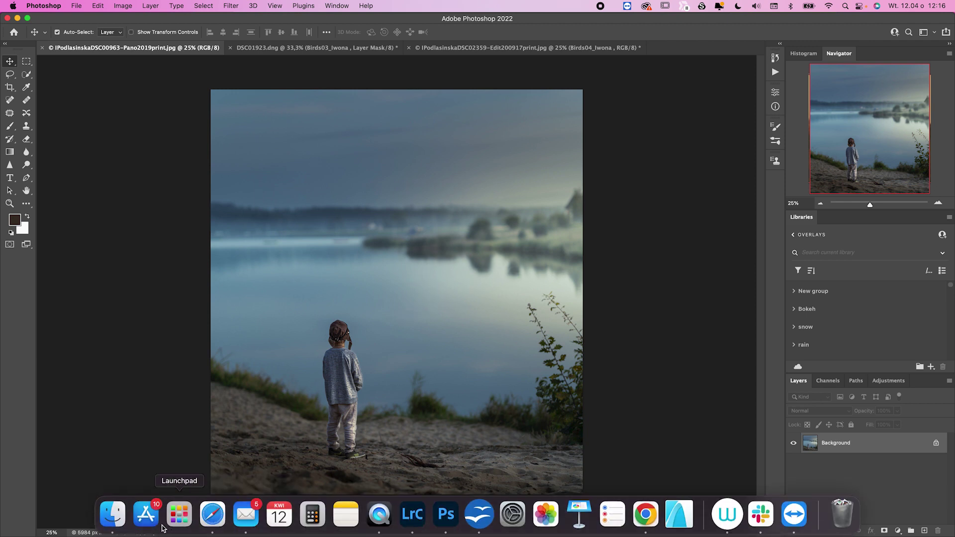
pyautogui.click(111, 514)
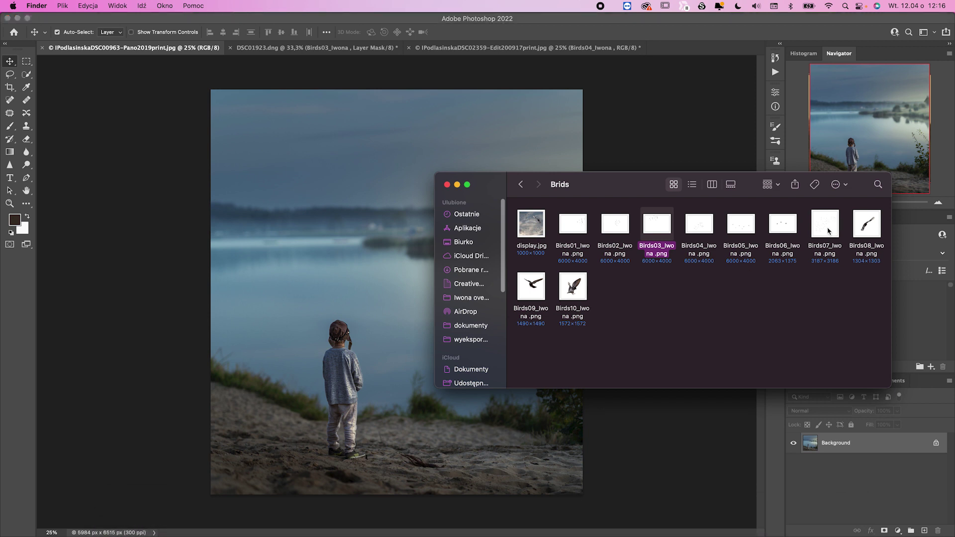
pyautogui.moveTo(828, 230); pyautogui.dragTo(404, 227)
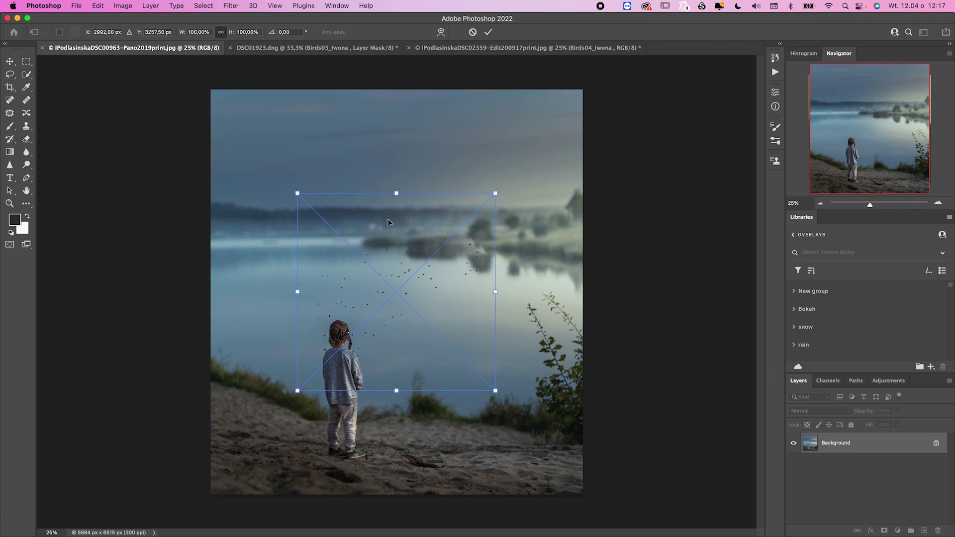
pyautogui.moveTo(438, 249); pyautogui.dragTo(463, 146)
pyautogui.press('Escape')
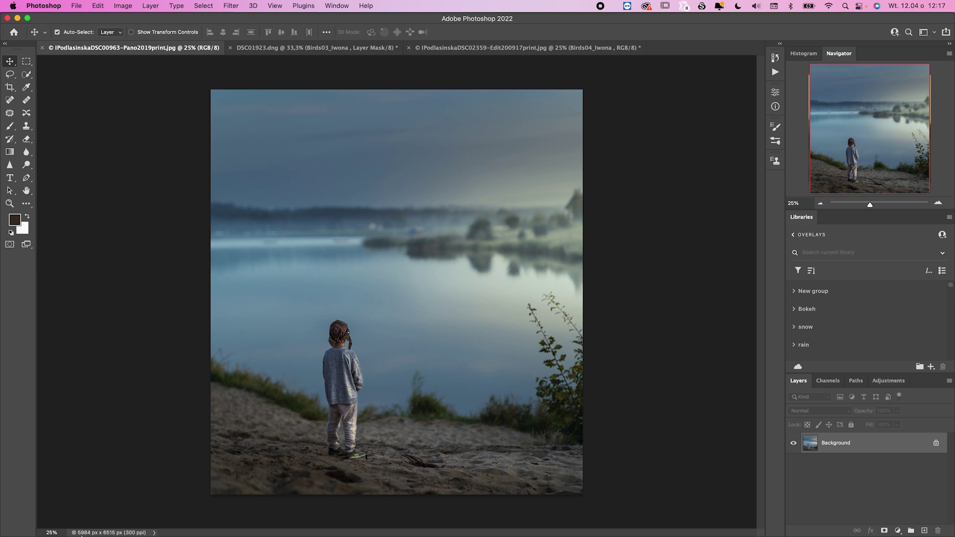
# Place Birds04_Iwona high in the sky above the lake and commit it
pyautogui.click(112, 517)
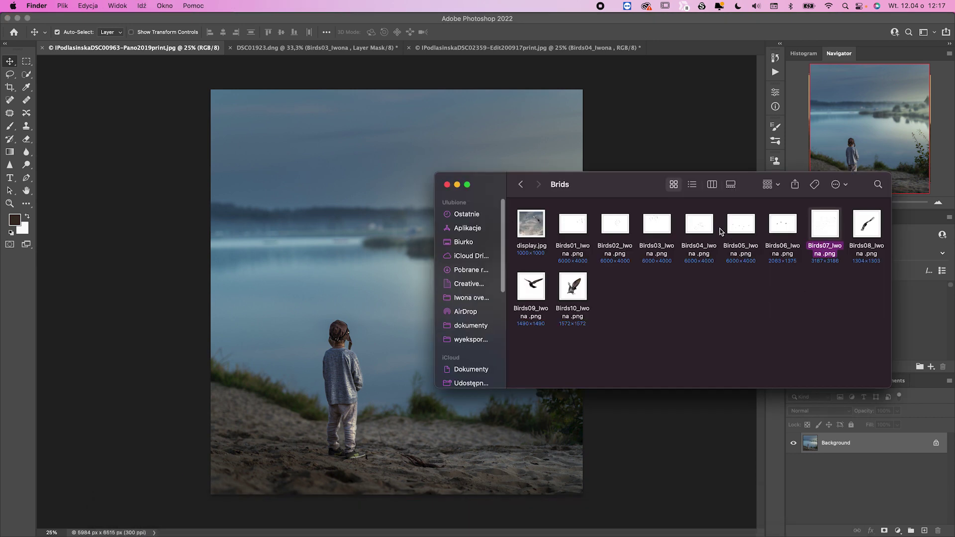
pyautogui.moveTo(705, 228); pyautogui.dragTo(366, 171)
pyautogui.moveTo(462, 268); pyautogui.dragTo(513, 107)
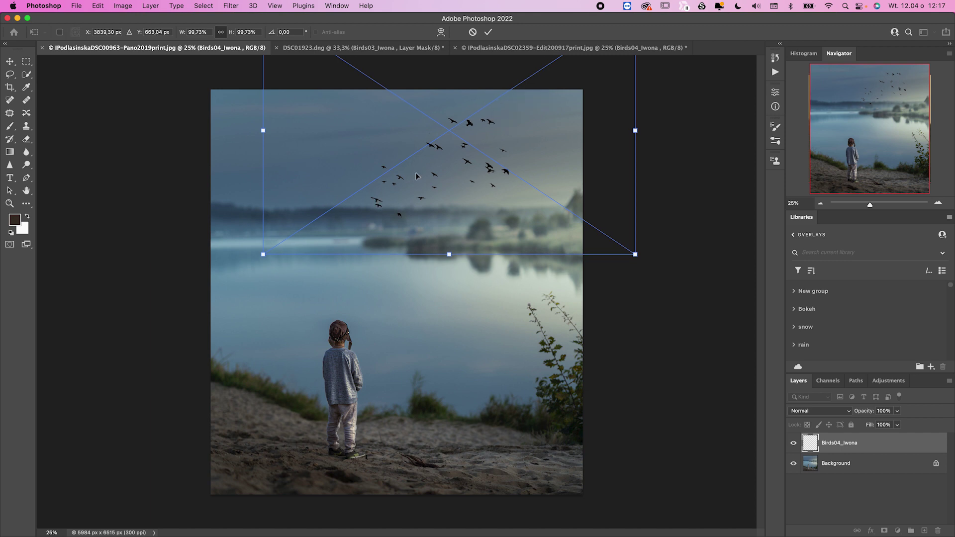
pyautogui.moveTo(417, 176); pyautogui.dragTo(418, 165)
pyautogui.click(488, 32)
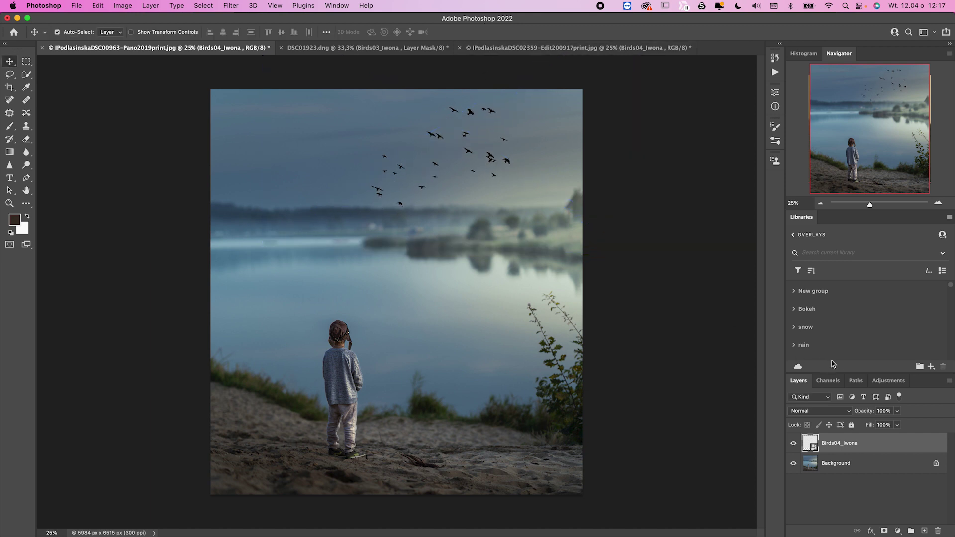
pyautogui.click(828, 411)
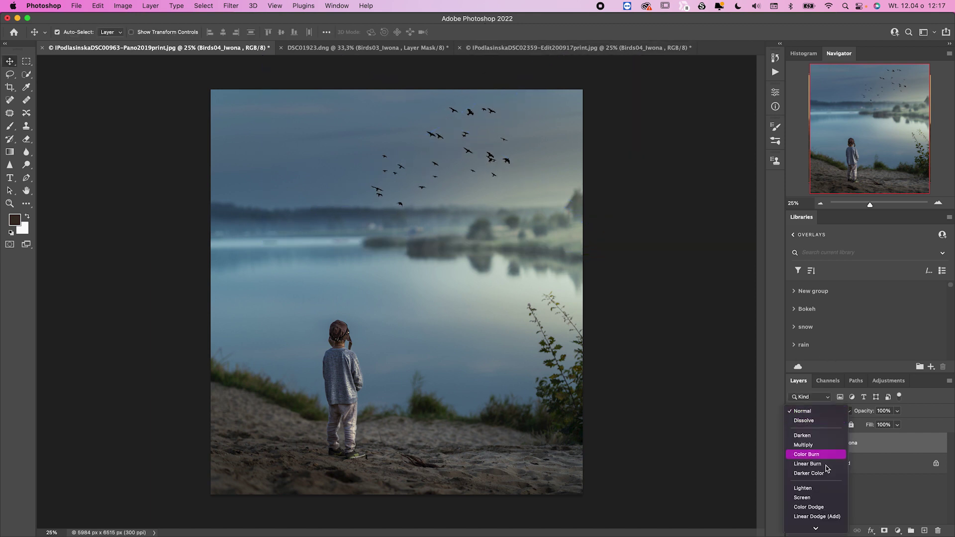
# Set Birds04_Iwona to Multiply and apply a Gaussian Blur with radius 40,2
pyautogui.click(810, 445)
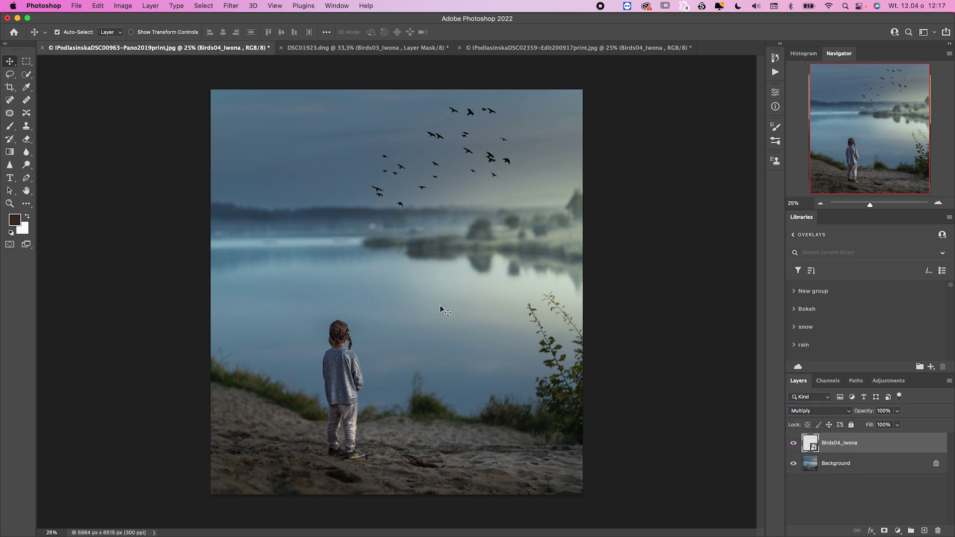
pyautogui.click(229, 6)
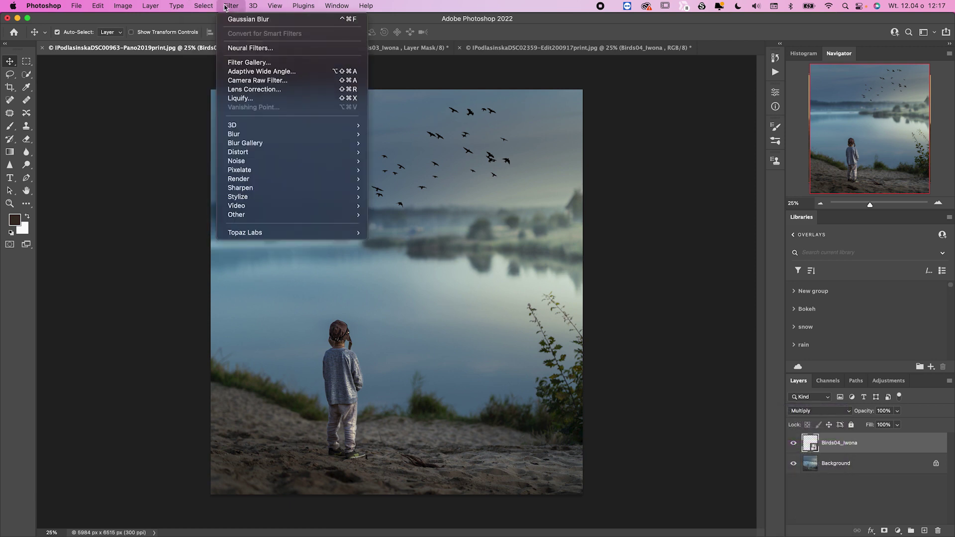
pyautogui.moveTo(247, 128)
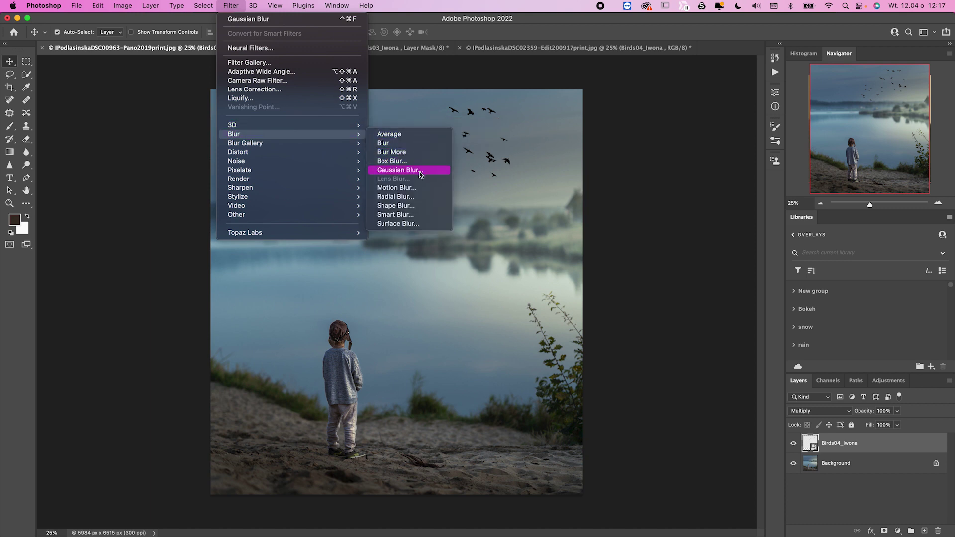
pyautogui.click(420, 172)
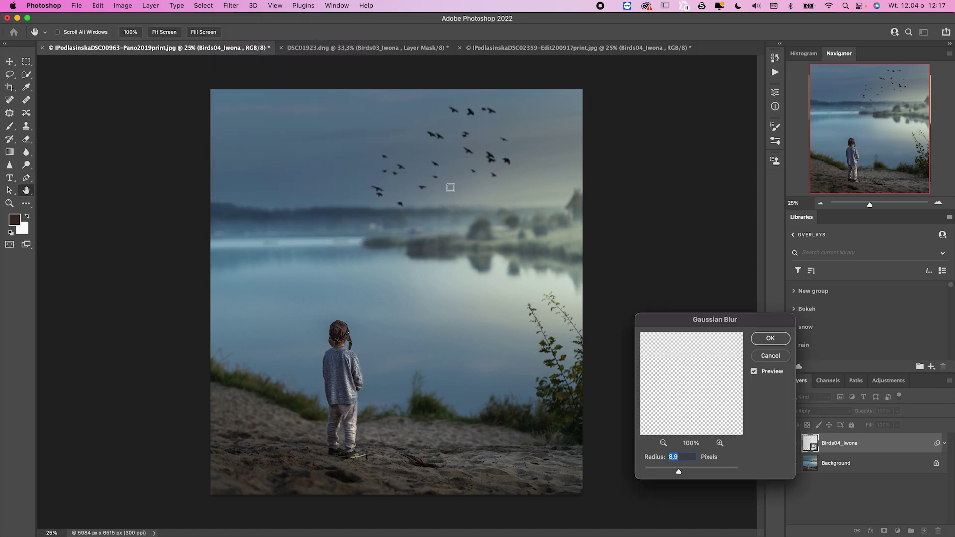
pyautogui.moveTo(679, 471)
pyautogui.mouseDown()
pyautogui.moveTo(693, 474)
pyautogui.moveTo(683, 475)
pyautogui.mouseUp()
pyautogui.press('Return')
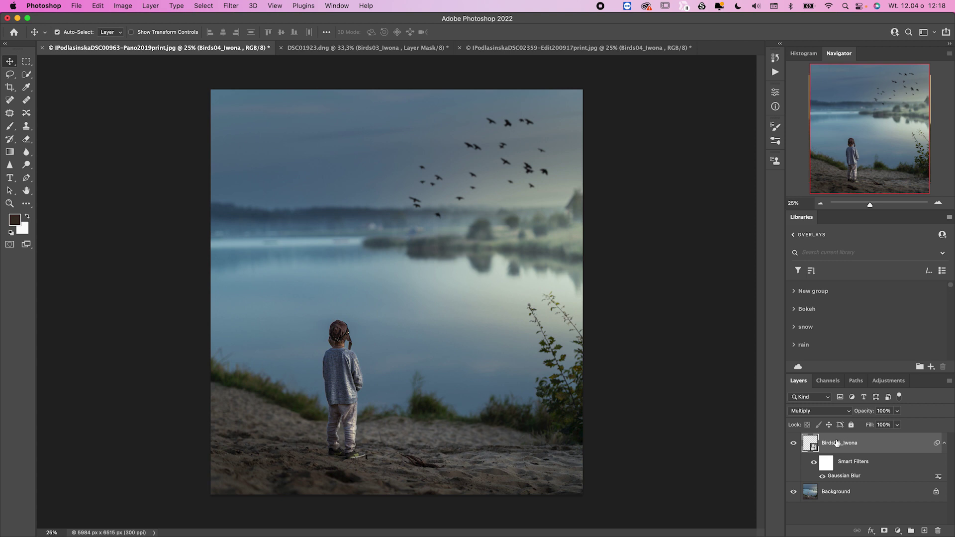
# Duplicate the Birds04_Iwona layer, flip the copy vertically, and move it down over the lake
pyautogui.press('super+j')
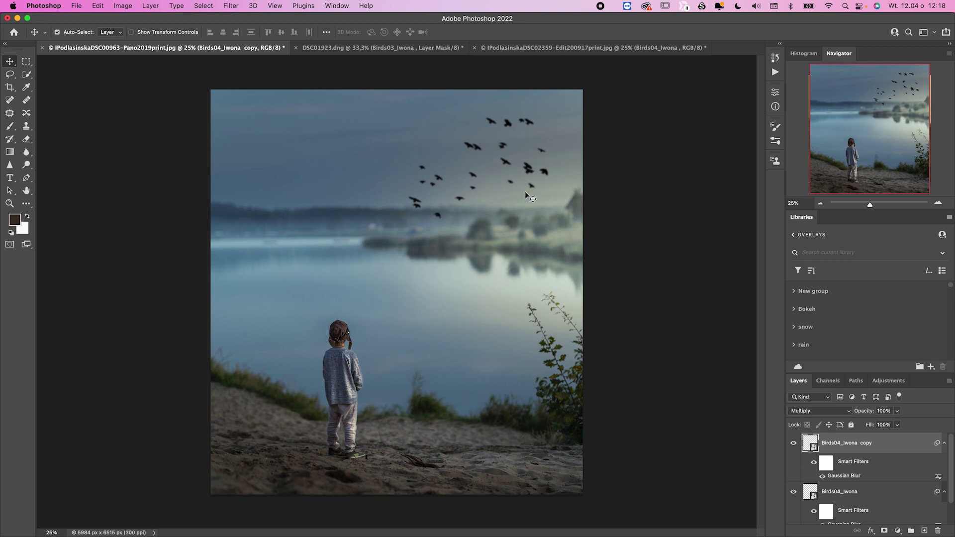
pyautogui.click(545, 249)
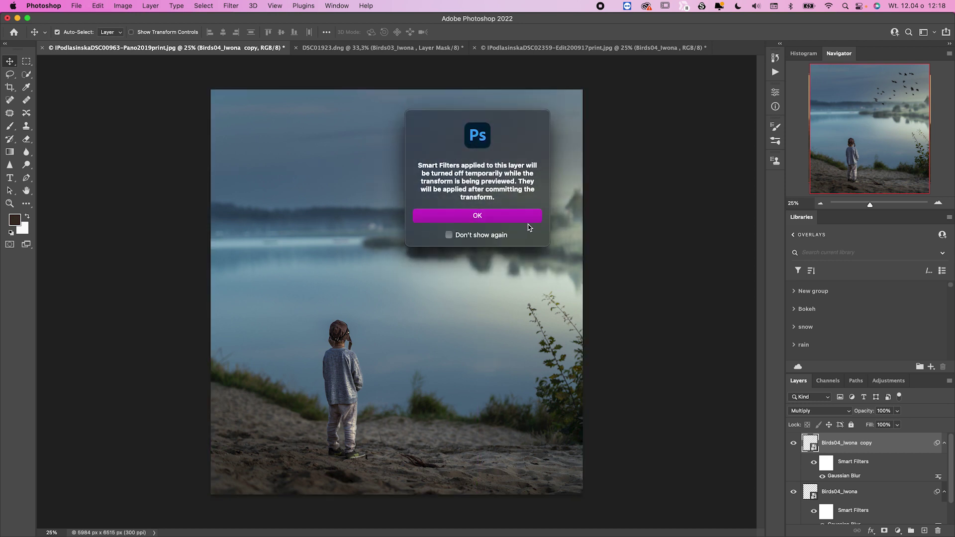
pyautogui.click(509, 222)
pyautogui.rightClick(505, 171)
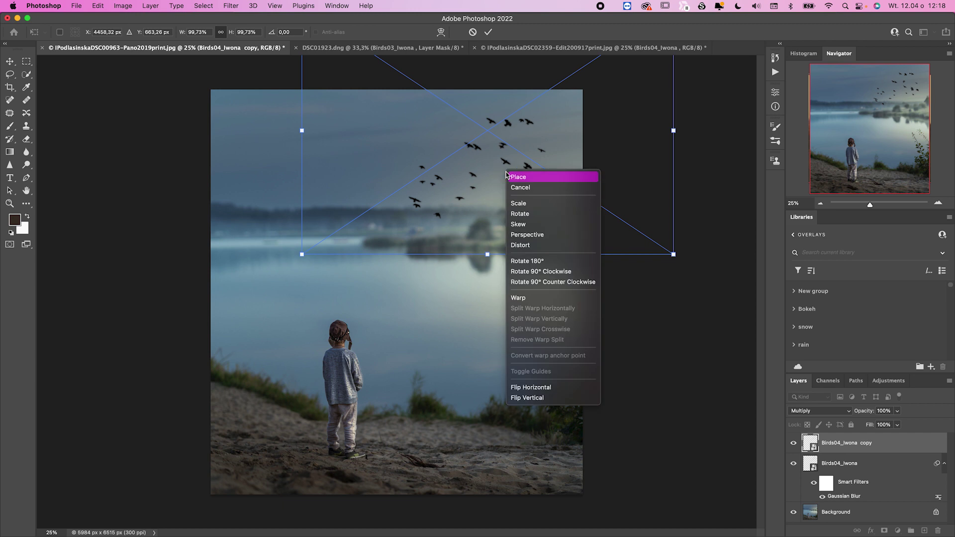
pyautogui.click(538, 398)
pyautogui.moveTo(510, 141); pyautogui.dragTo(614, 384)
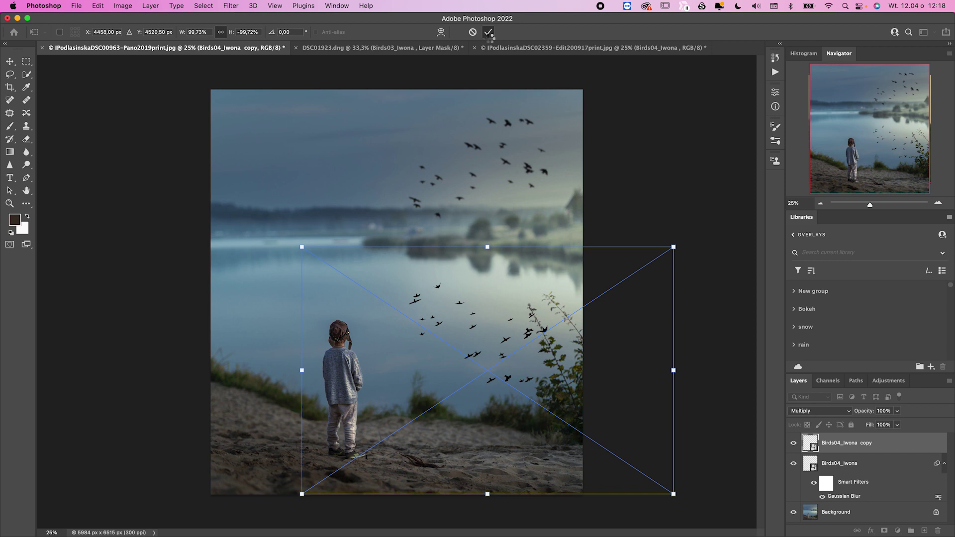
pyautogui.click(488, 32)
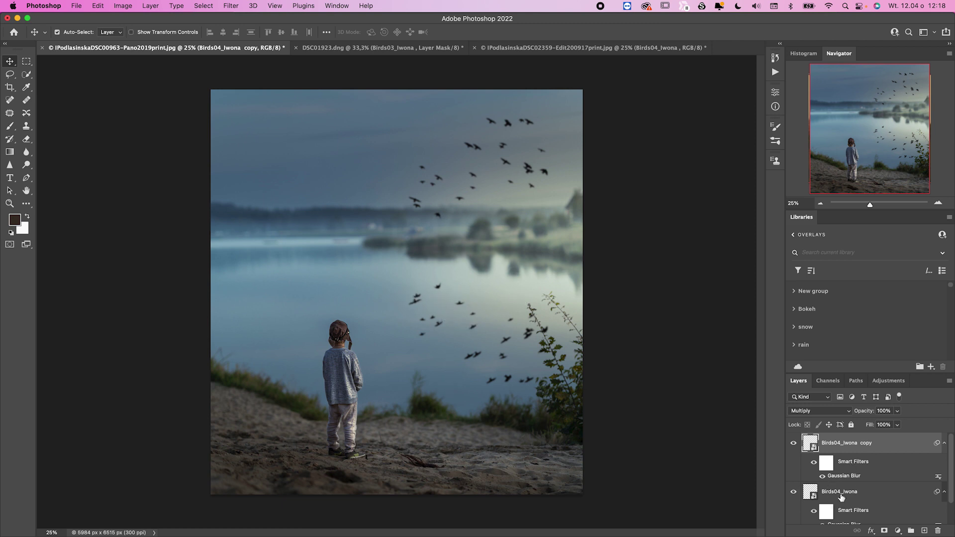
# Set the Birds04_Iwona sky flock layer to 63% opacity
pyautogui.click(806, 486)
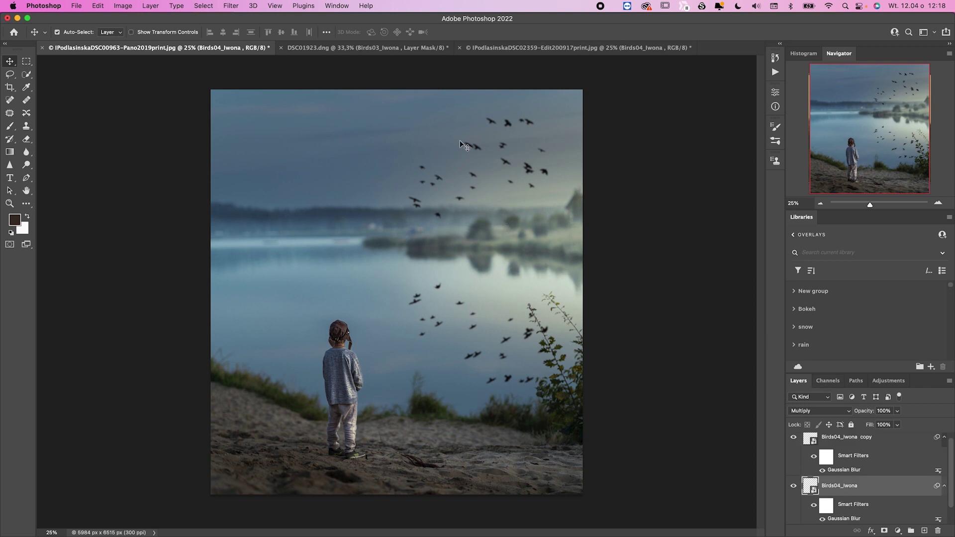
pyautogui.click(897, 411)
pyautogui.moveTo(899, 423); pyautogui.dragTo(881, 423)
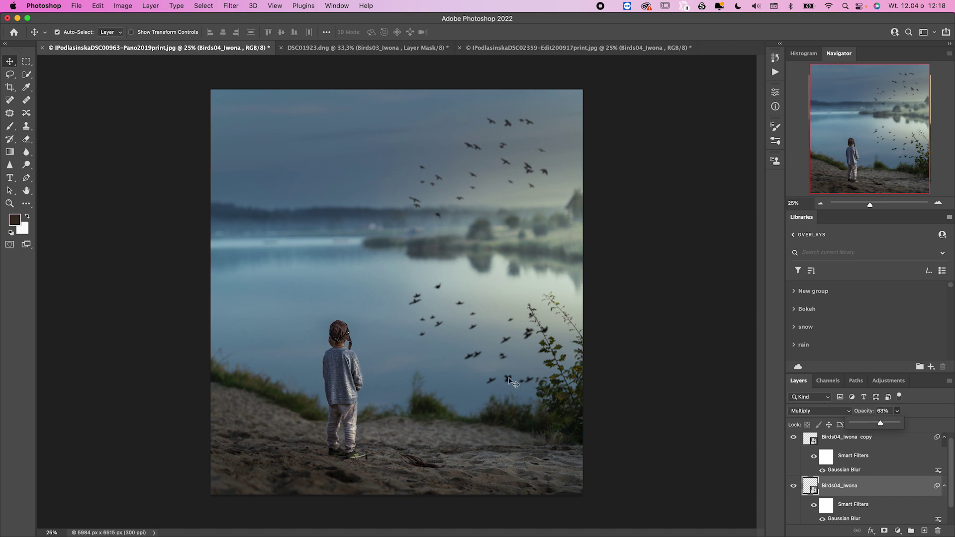
pyautogui.click(504, 354)
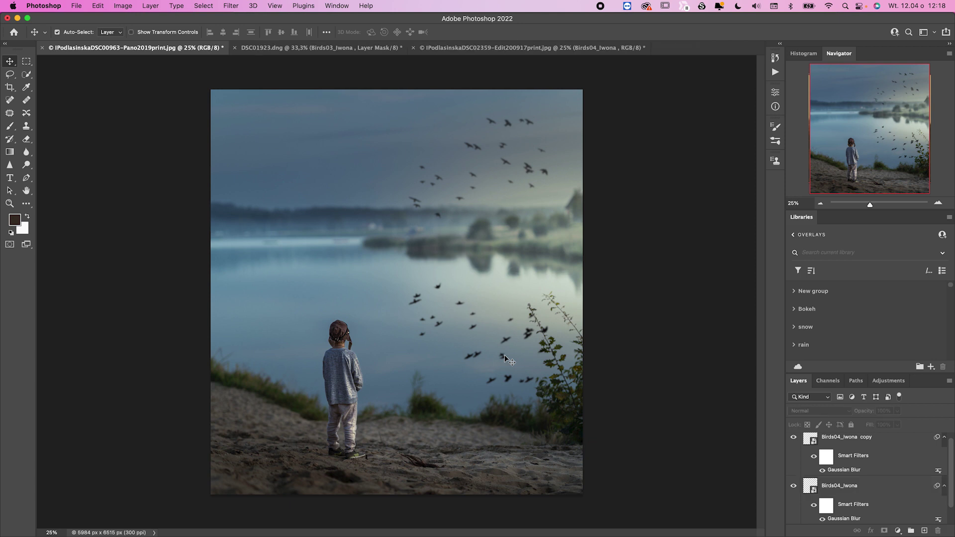
# Set the Birds04_Iwona copy reflection layer to 46% opacity
pyautogui.click(865, 439)
pyautogui.click(870, 491)
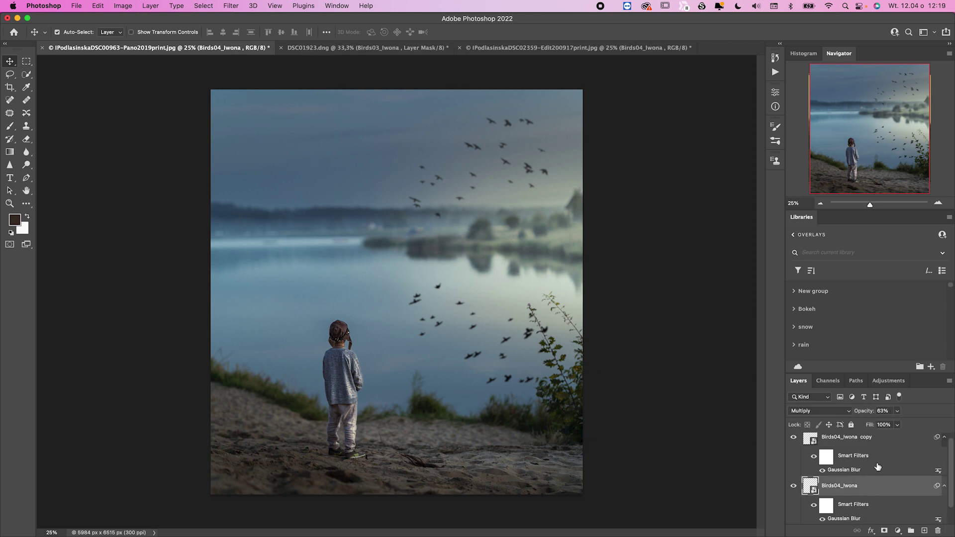
pyautogui.click(854, 446)
pyautogui.click(898, 411)
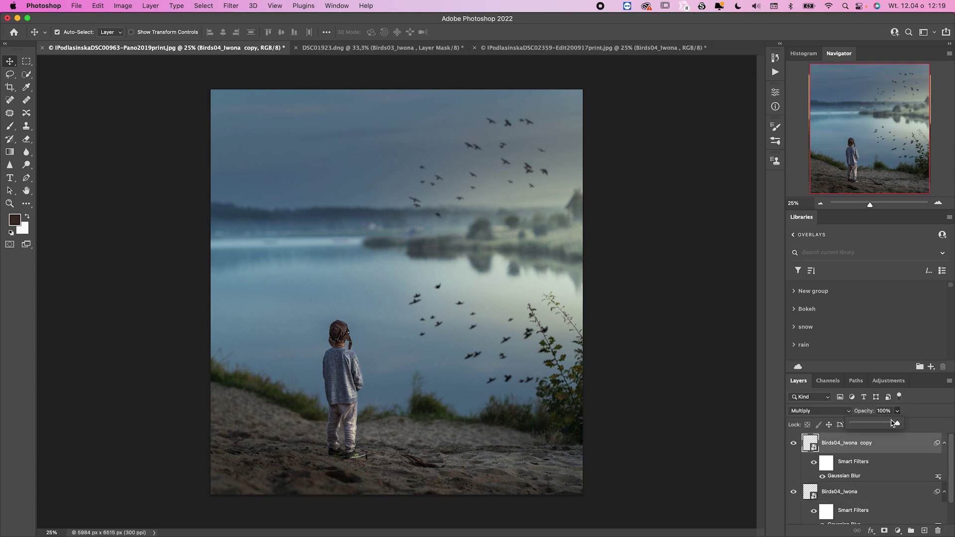
pyautogui.moveTo(894, 422); pyautogui.dragTo(874, 427)
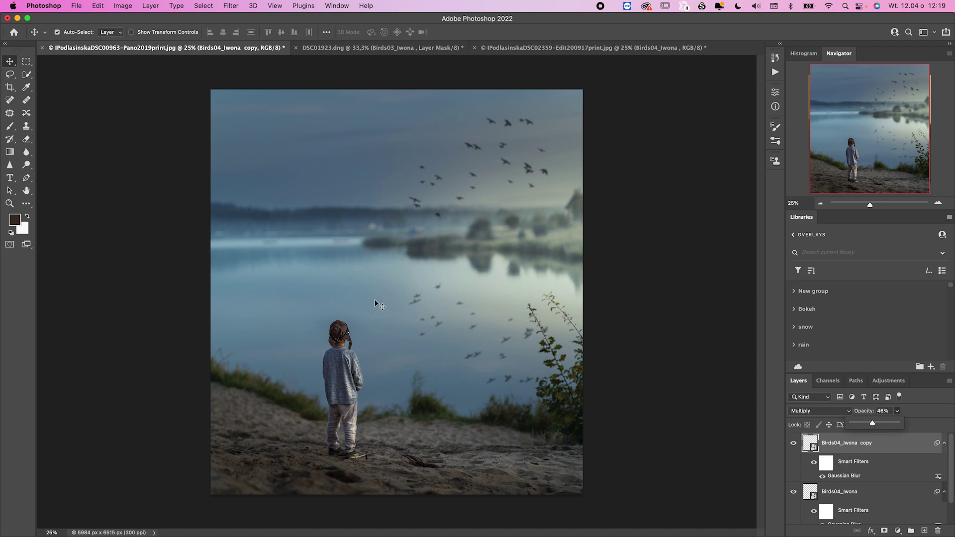
pyautogui.click(234, 6)
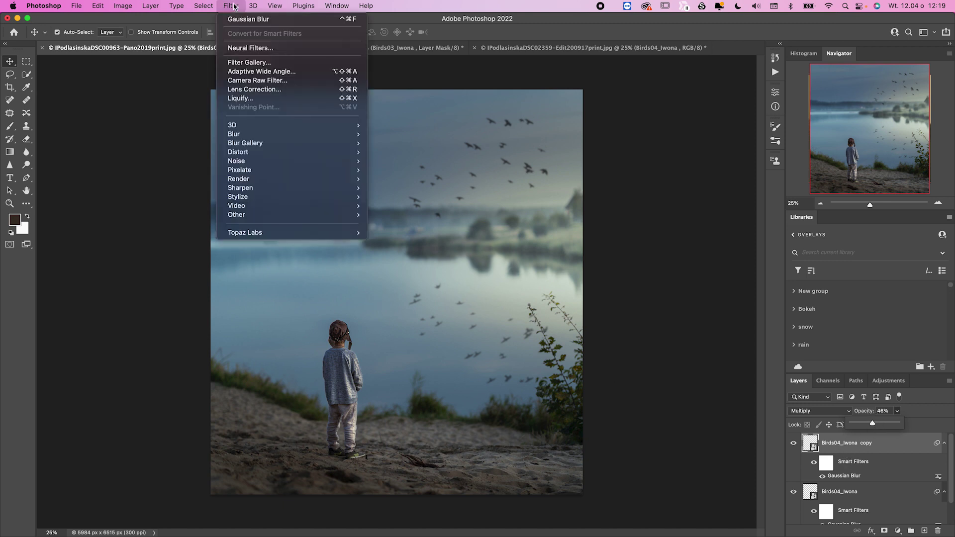
# Apply a Motion Blur of 90 pixels at a -2° angle to the reflected Birds04_Iwona copy flock
pyautogui.moveTo(283, 137)
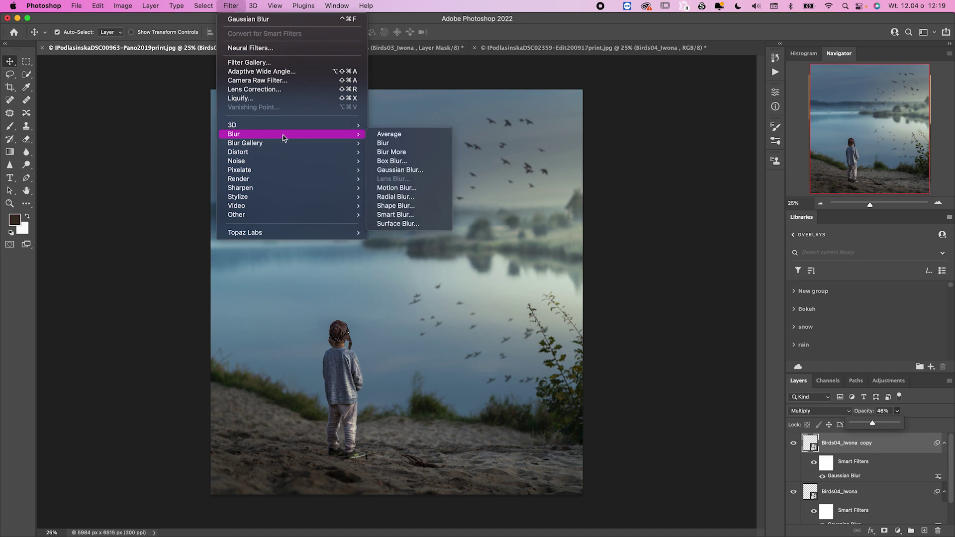
pyautogui.click(421, 188)
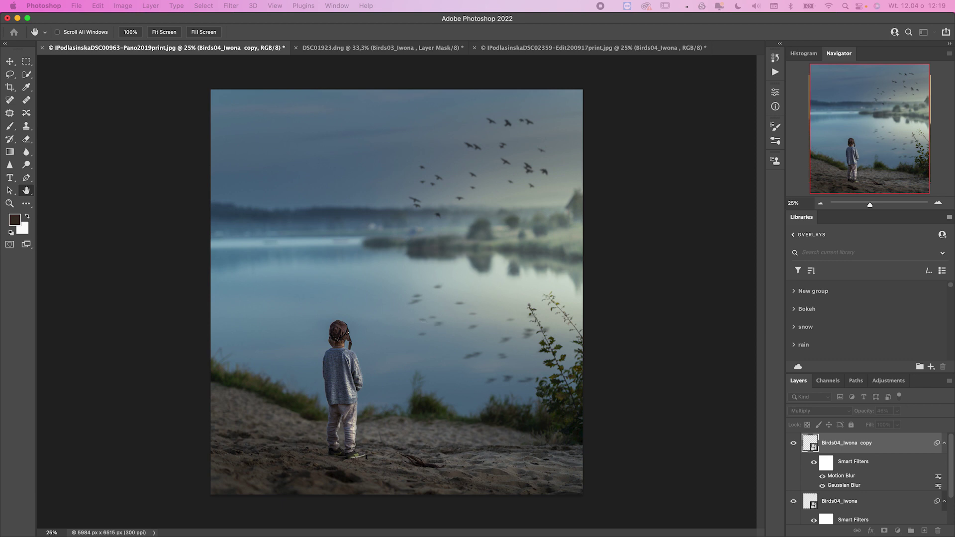
pyautogui.moveTo(602, 174); pyautogui.dragTo(711, 182)
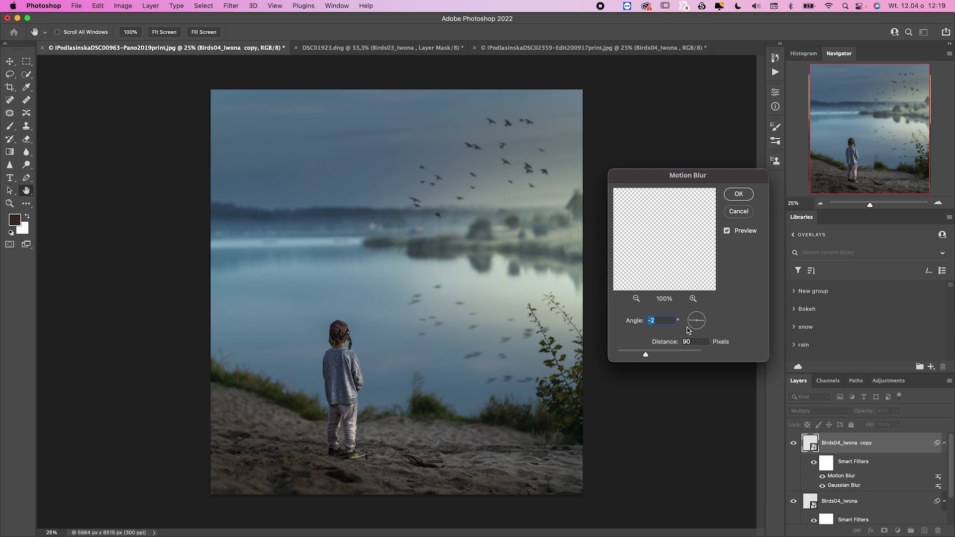
pyautogui.click(690, 322)
pyautogui.click(690, 322)
pyautogui.press('Return')
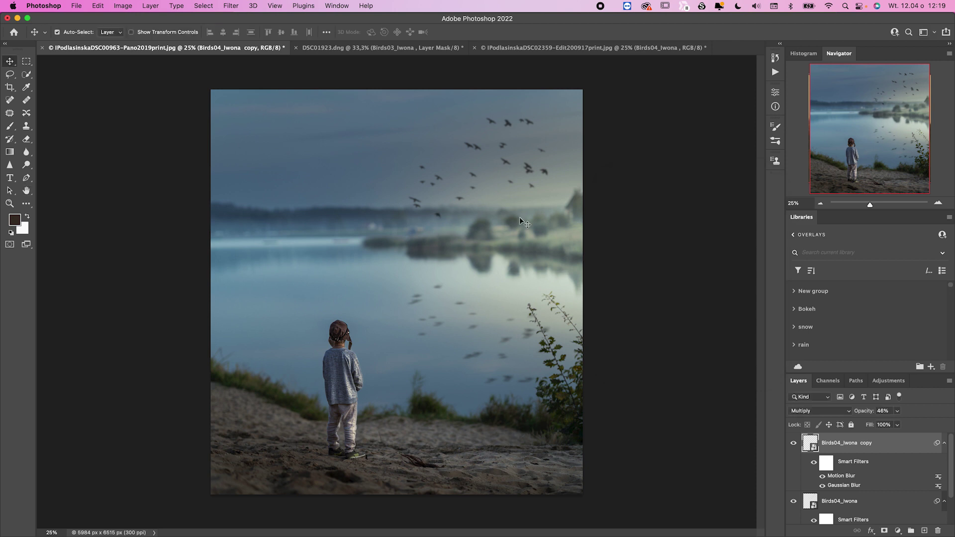